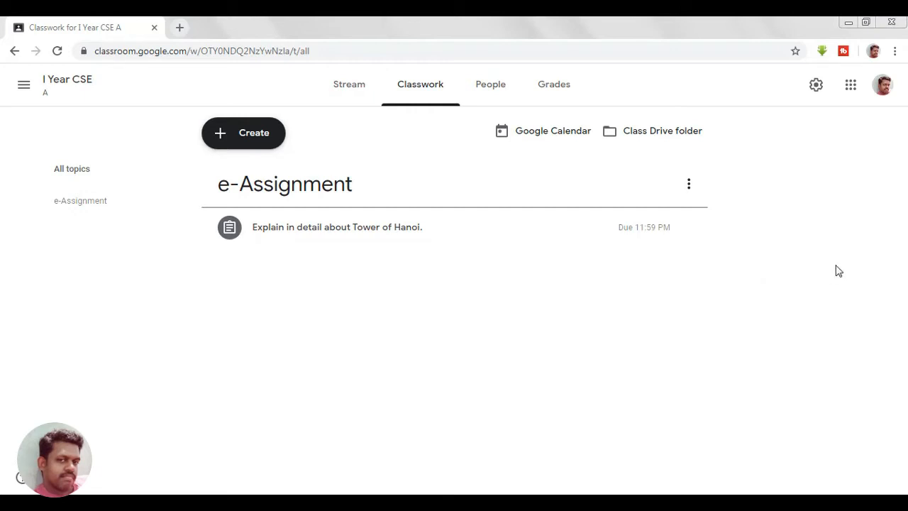
Step: Create a quiz assignment for the class and title it "Python Quiz"
{"action": "left_click", "coordinate": [238, 134]}
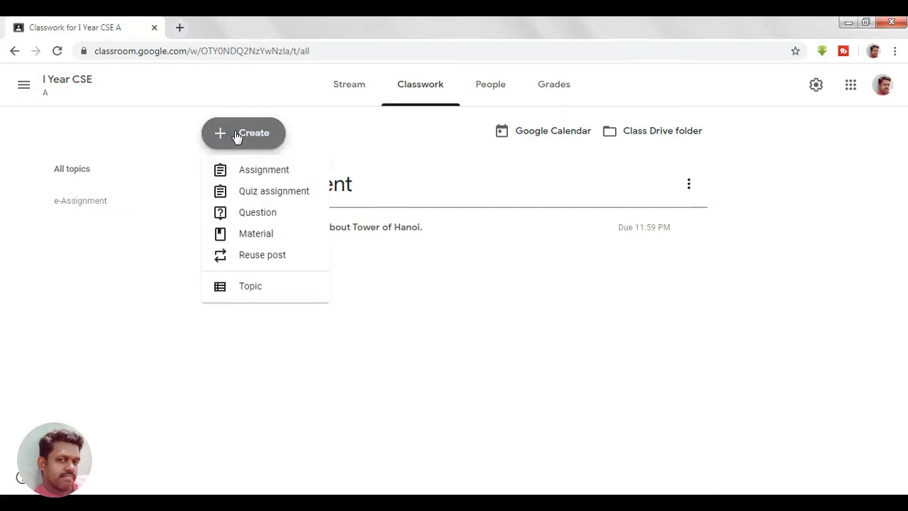
{"action": "left_click", "coordinate": [262, 200]}
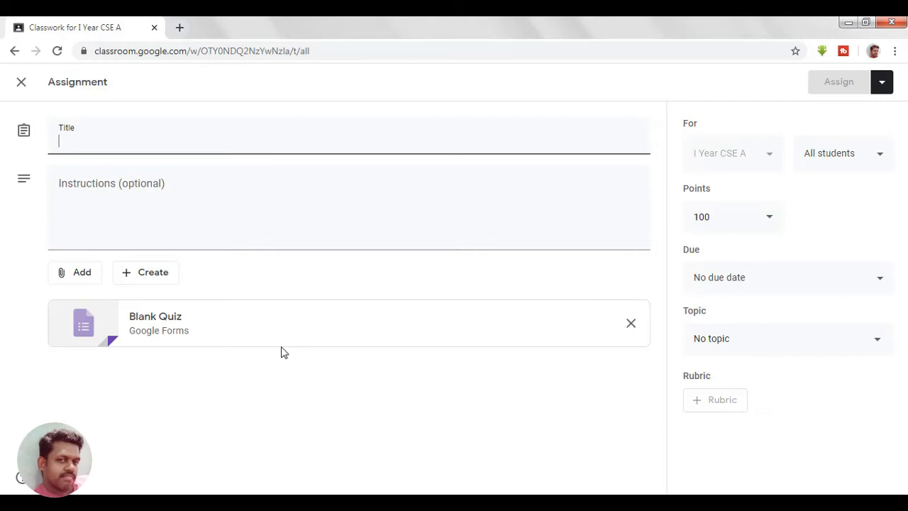
{"action": "type", "text": "Python Quiz"}
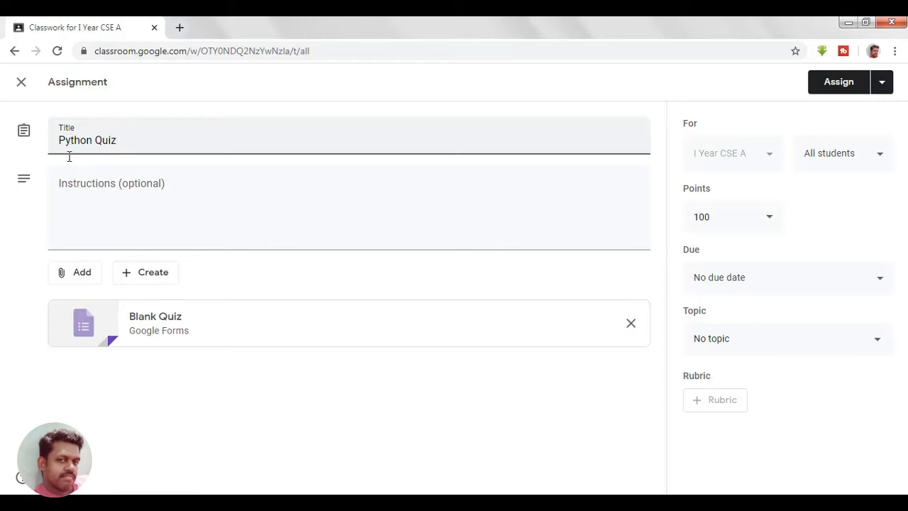
{"action": "left_click", "coordinate": [69, 192]}
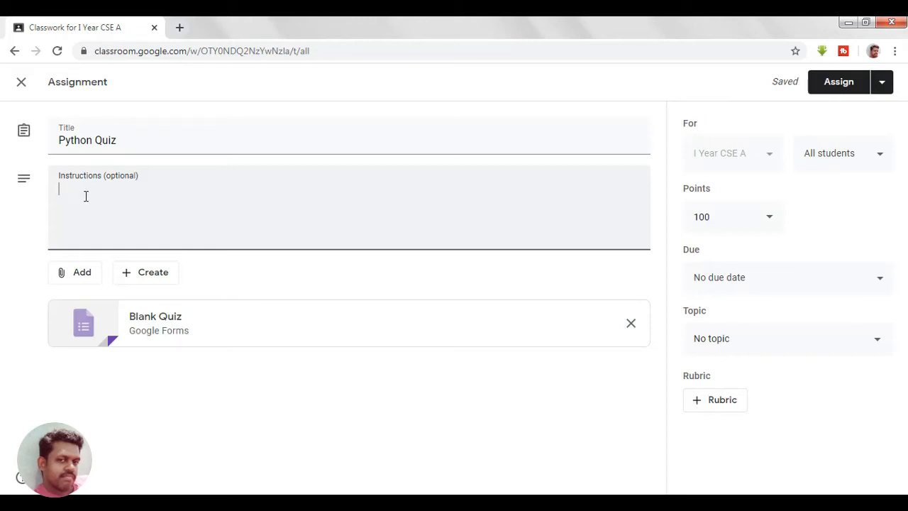
Step: Open the assignment's attached Blank Quiz form and rename the form file "Python Quiz"
{"action": "left_click_drag", "start_coordinate": [120, 140], "coordinate": [53, 139]}
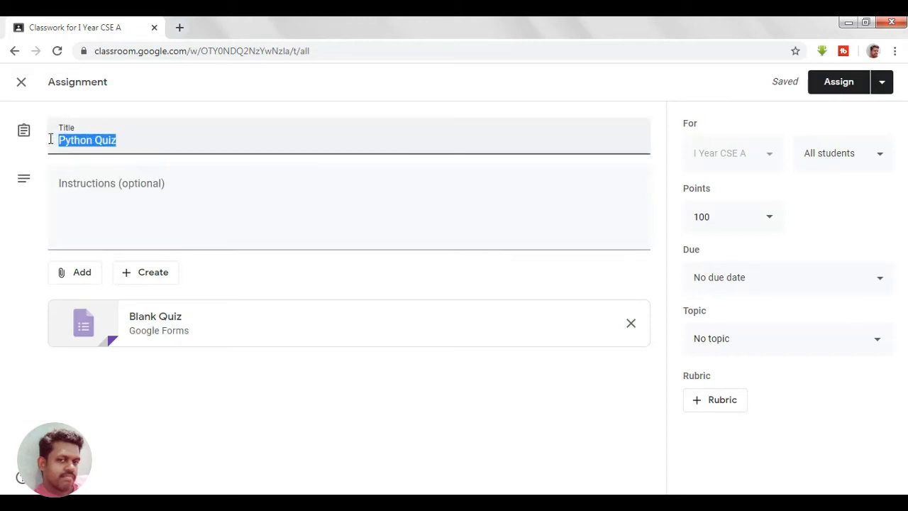
{"action": "left_click", "coordinate": [162, 329]}
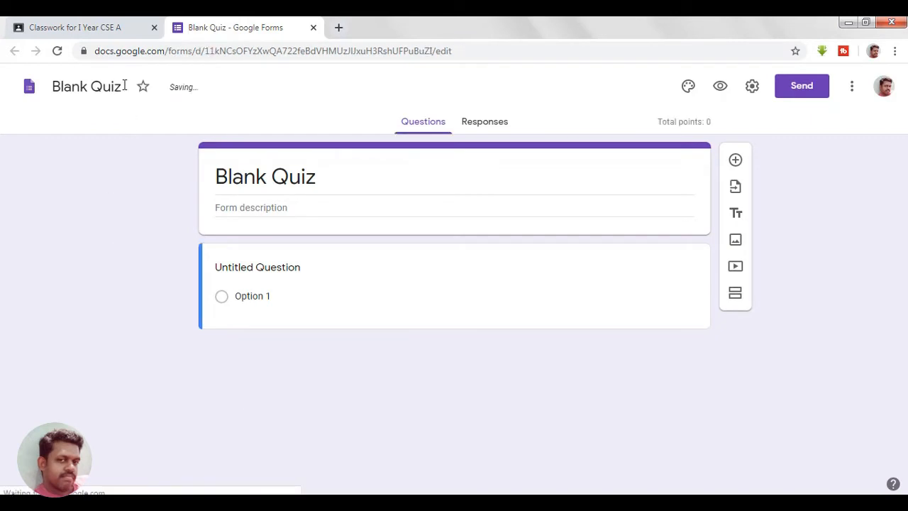
{"action": "left_click_drag", "start_coordinate": [125, 86], "coordinate": [53, 86]}
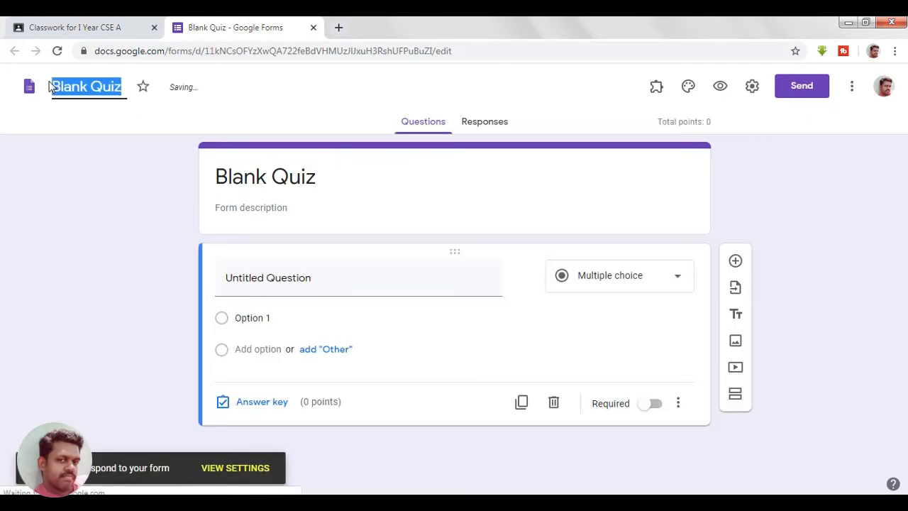
{"action": "type", "text": "Python Quiz"}
{"action": "left_click", "coordinate": [192, 203]}
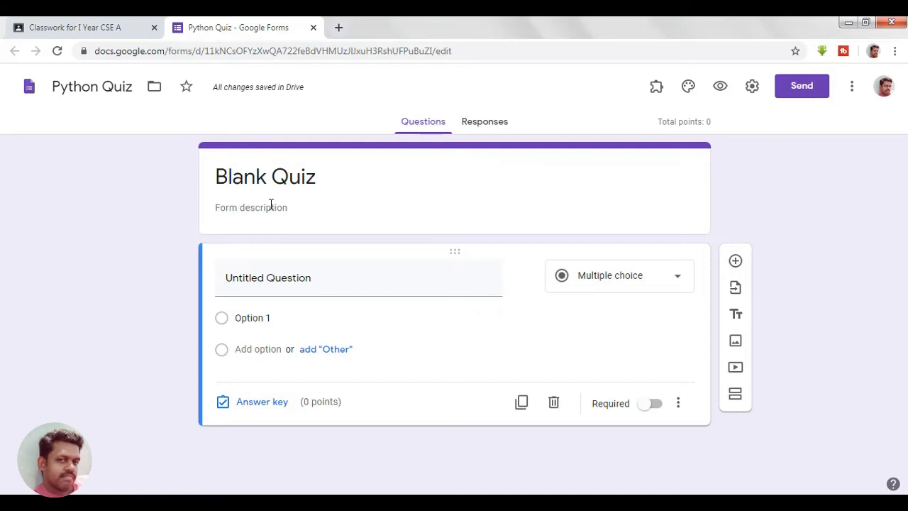
Step: Change the form's heading from the default quiz title to "Student Details"
{"action": "left_click", "coordinate": [269, 179]}
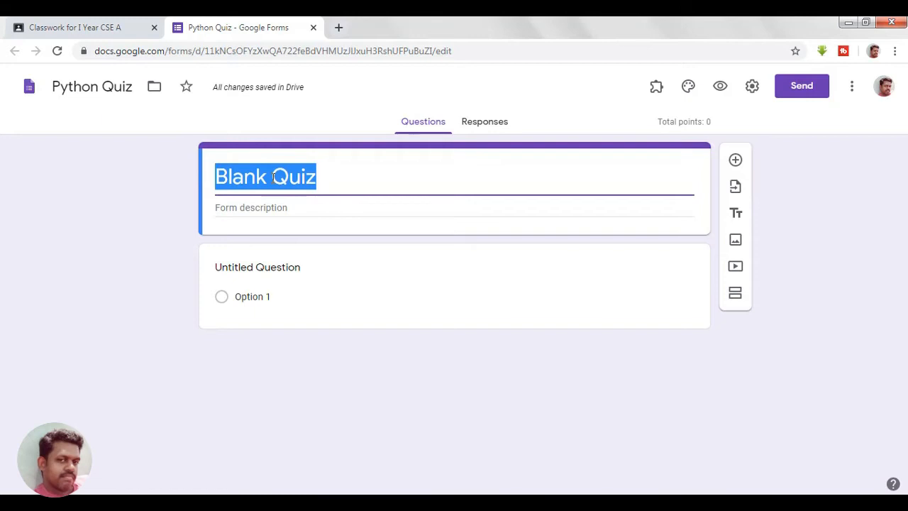
{"action": "type", "text": "Student D"}
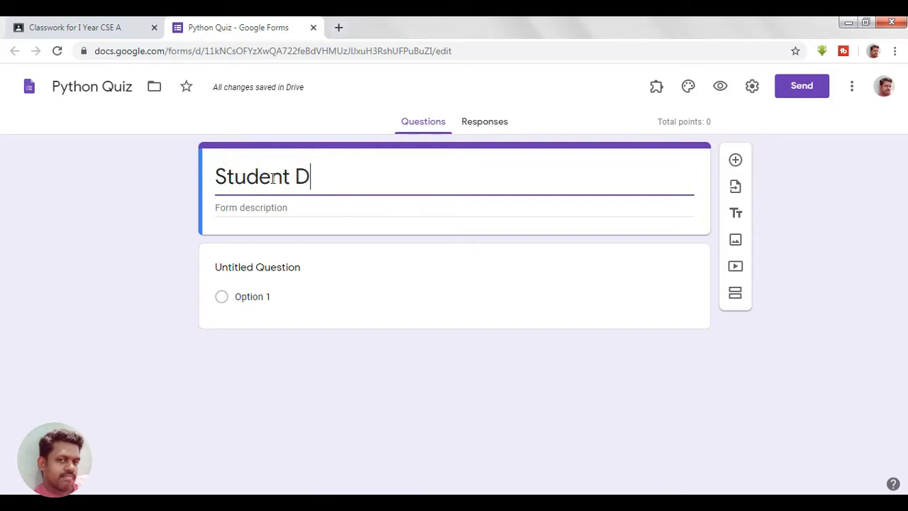
{"action": "type", "text": "etails"}
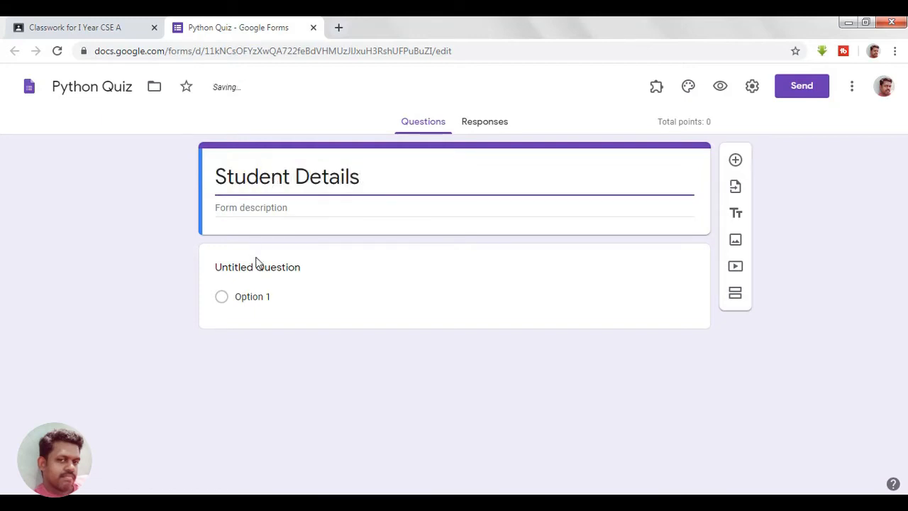
Step: Title the form's first, untitled question "Register Number"
{"action": "left_click", "coordinate": [258, 267]}
{"action": "type", "text": "R"}
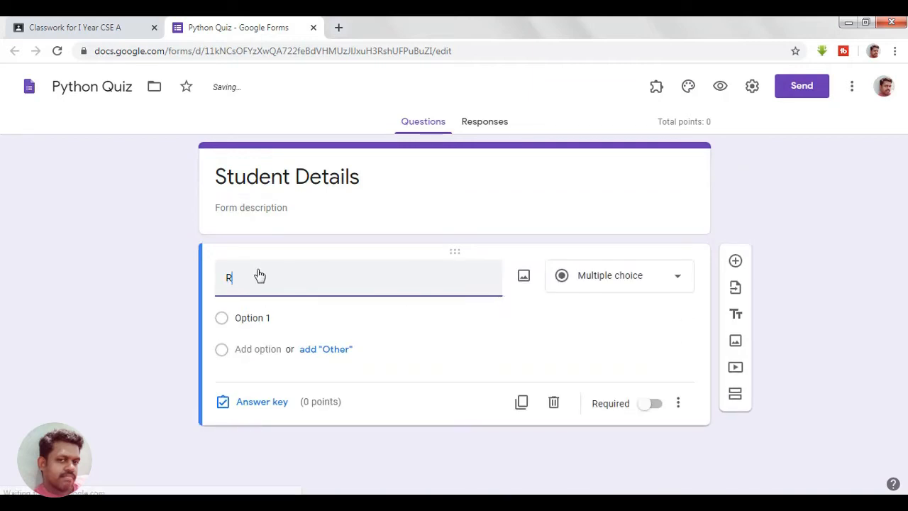
{"action": "type", "text": "egister Number"}
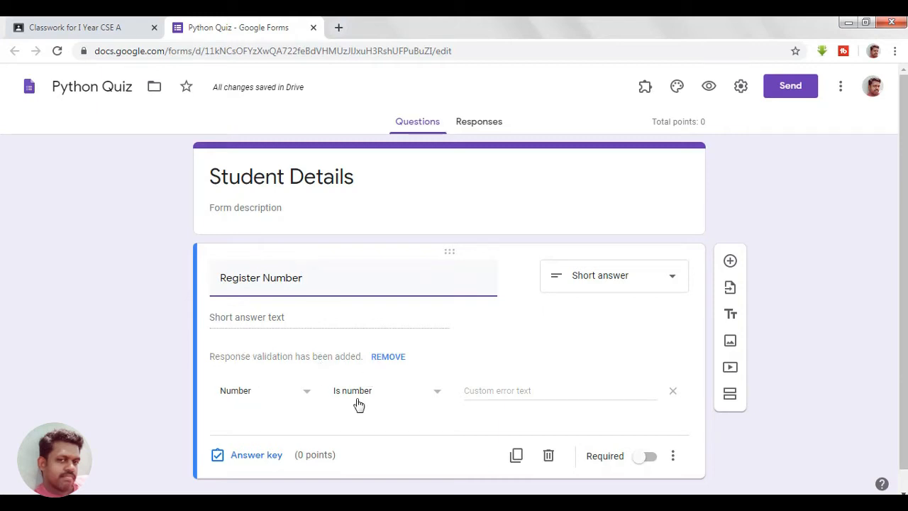
Step: Set the Register Number response validation to Number, Is number, and make the question required
{"action": "left_click", "coordinate": [307, 396]}
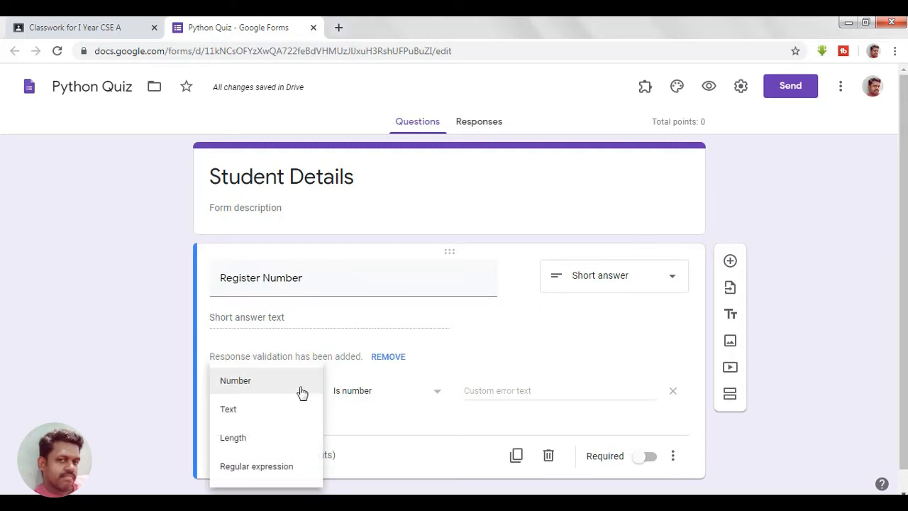
{"action": "left_click", "coordinate": [301, 392]}
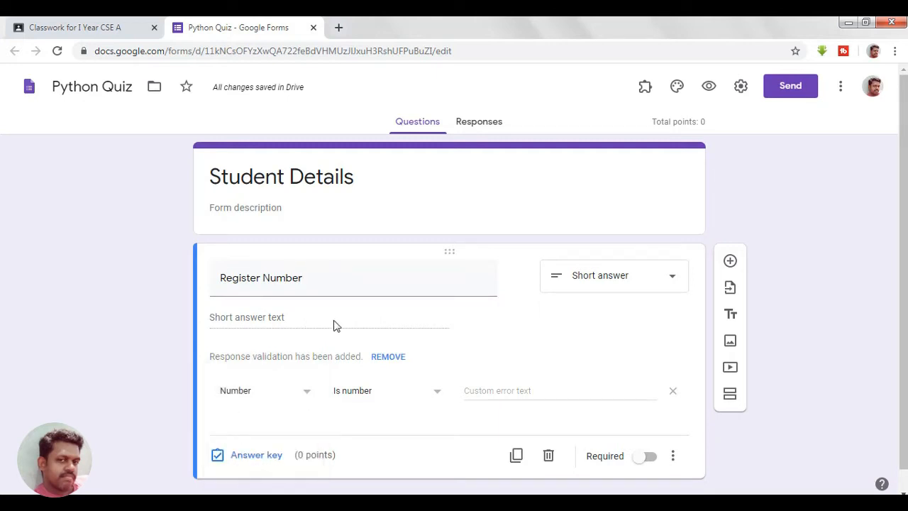
{"action": "left_click", "coordinate": [439, 401]}
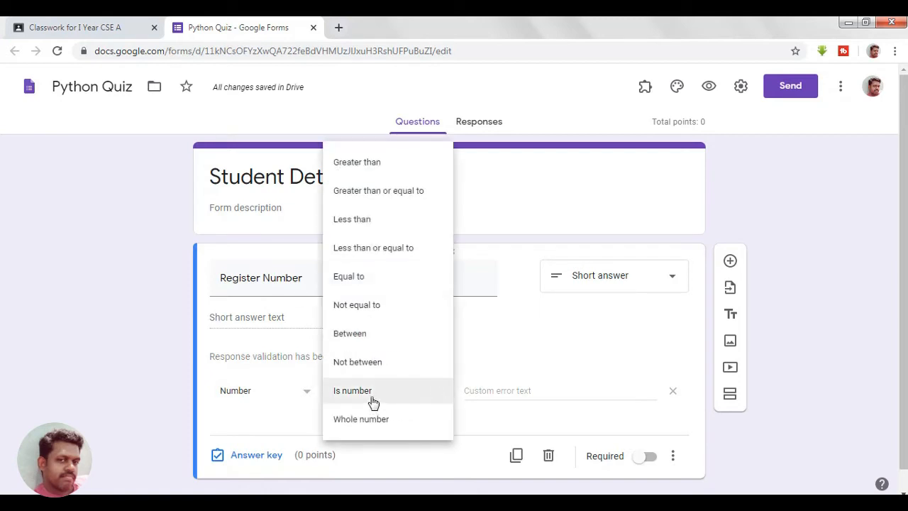
{"action": "left_click", "coordinate": [373, 402]}
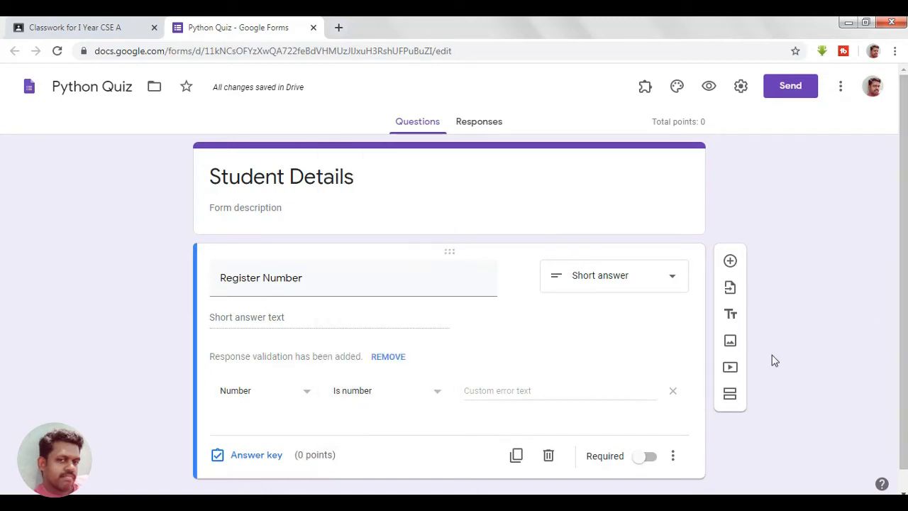
{"action": "left_click", "coordinate": [654, 461]}
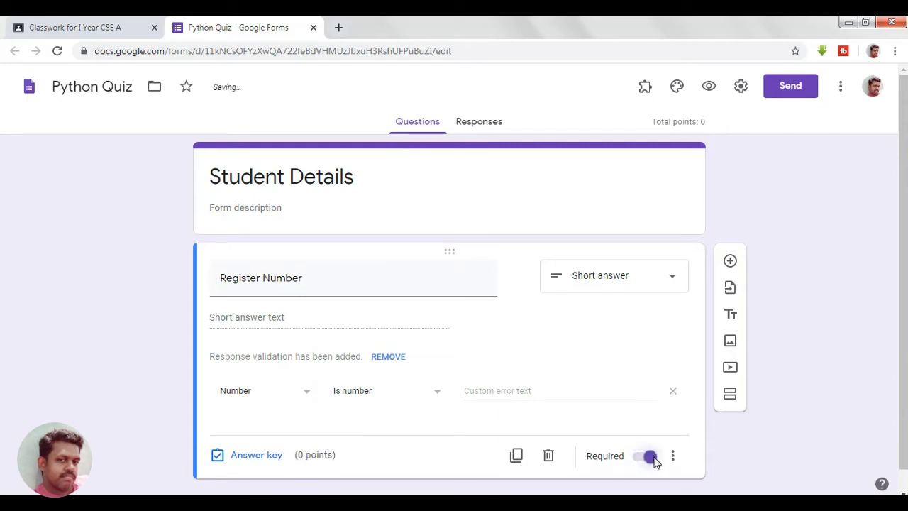
Step: Add a required short-answer question titled "Name of the candidate" below the Register Number question
{"action": "left_click_drag", "start_coordinate": [903, 283], "coordinate": [903, 306]}
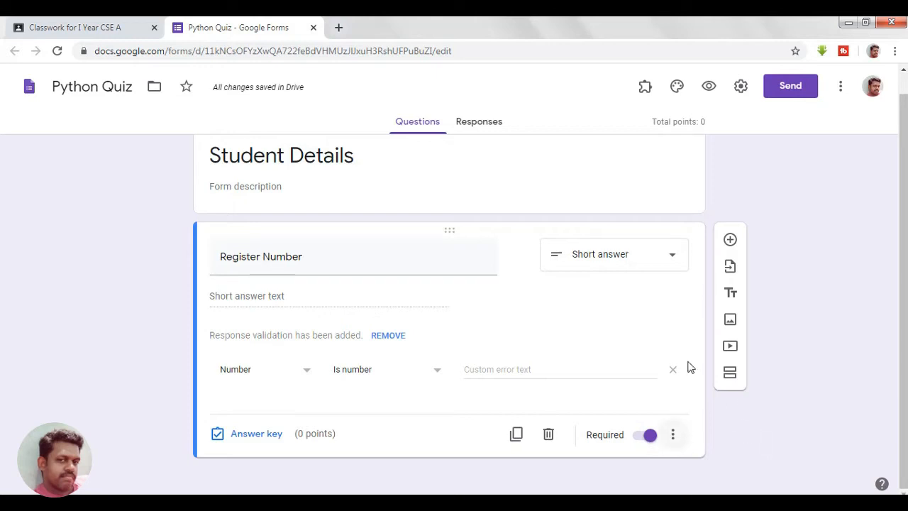
{"action": "left_click", "coordinate": [731, 241]}
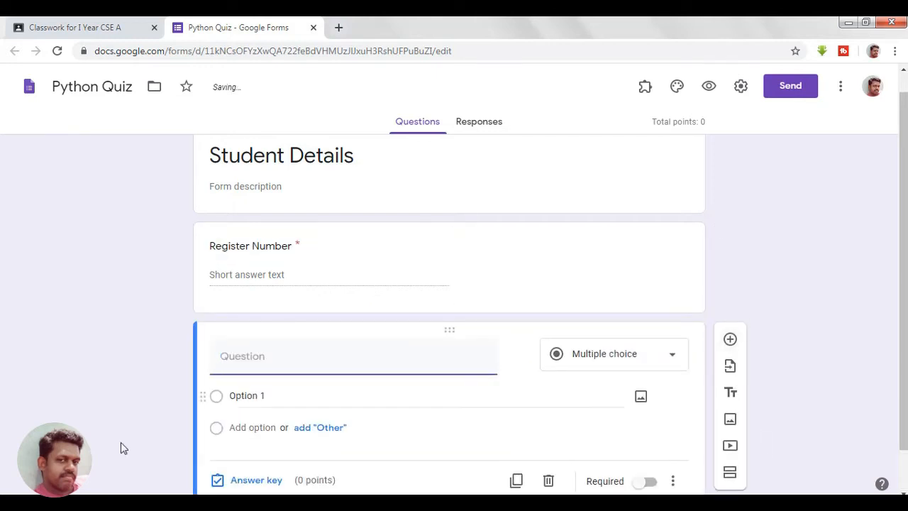
{"action": "type", "text": "S"}
{"action": "key", "text": "BackSpace"}
{"action": "type", "text": "N"}
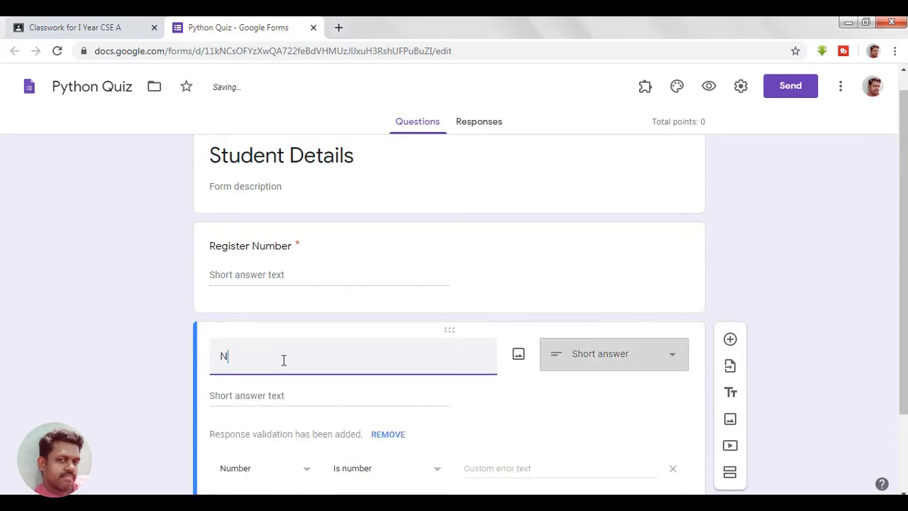
{"action": "type", "text": "ame  the "}
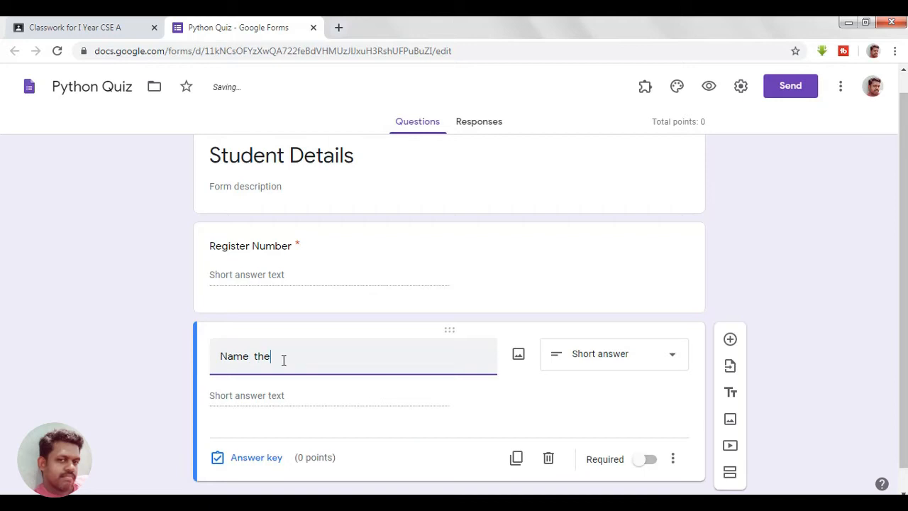
{"action": "type", "text": "candidate"}
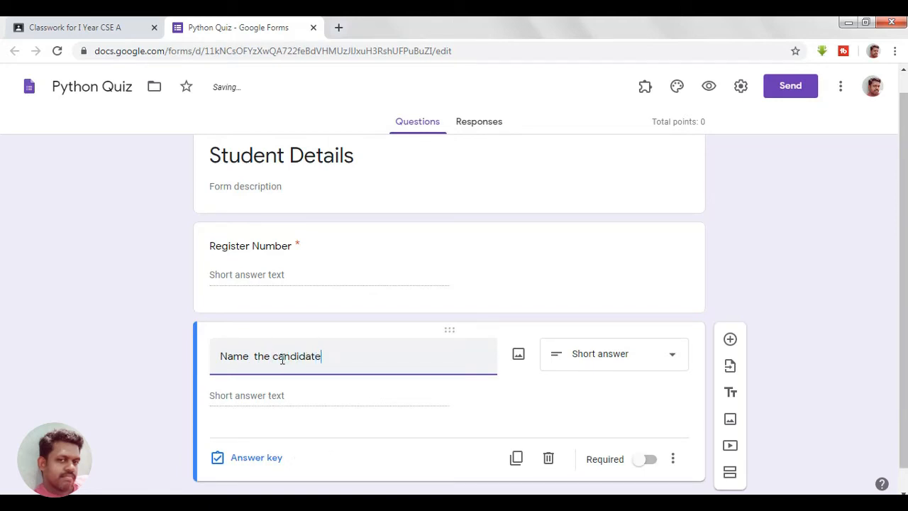
{"action": "left_click", "coordinate": [256, 356]}
{"action": "type", "text": "of"}
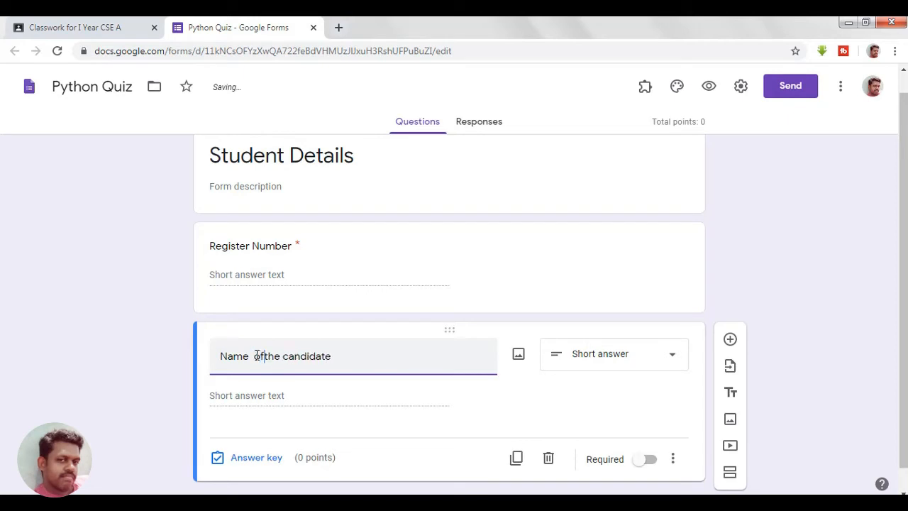
{"action": "left_click", "coordinate": [307, 397]}
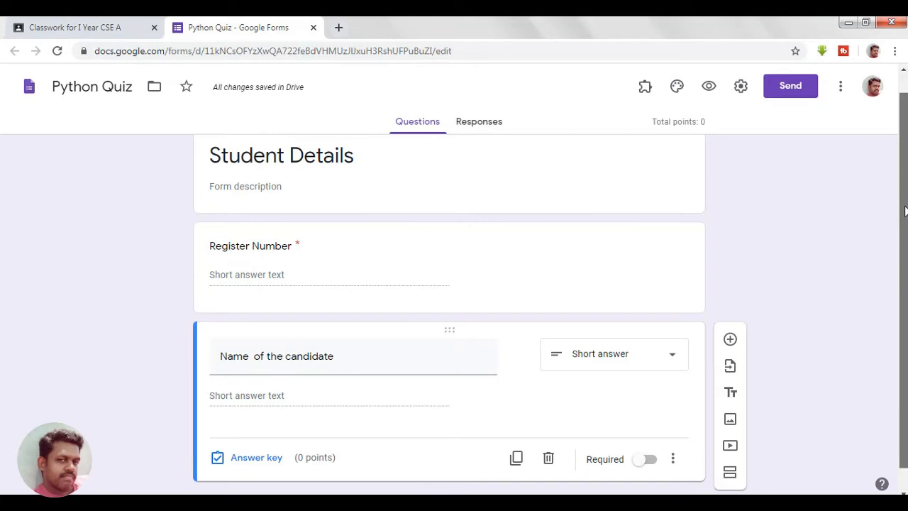
{"action": "scroll", "coordinate": [823, 312], "scroll_direction": "down", "scroll_amount": 1}
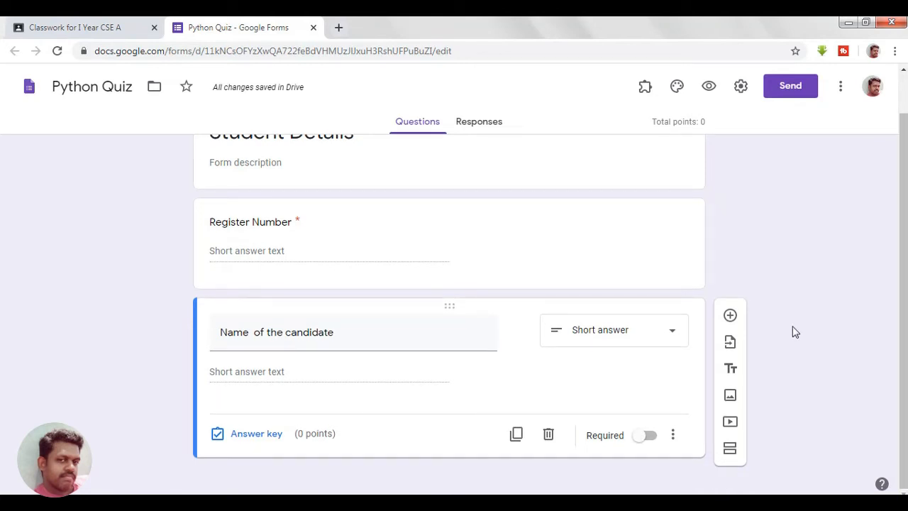
{"action": "left_click", "coordinate": [647, 436]}
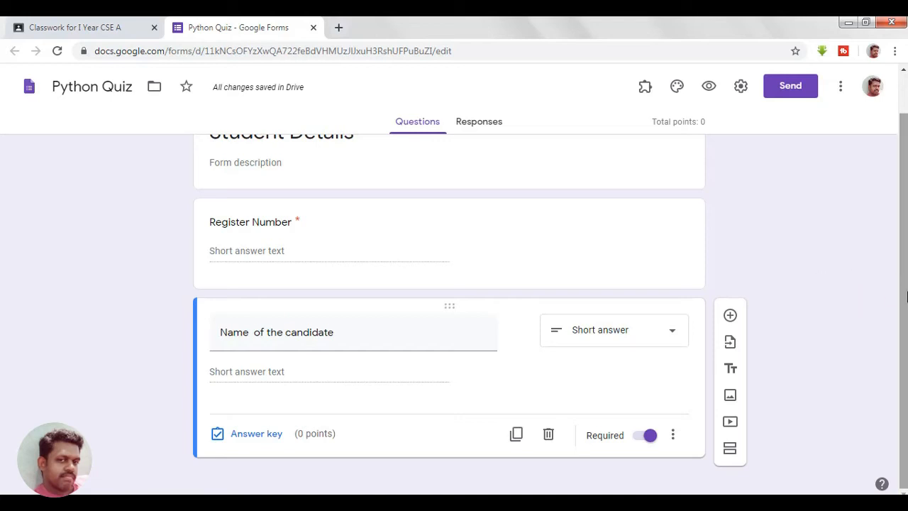
Step: Add a new section after the candidate name question and title it "Python Quiz"
{"action": "left_click_drag", "start_coordinate": [905, 334], "coordinate": [906, 288]}
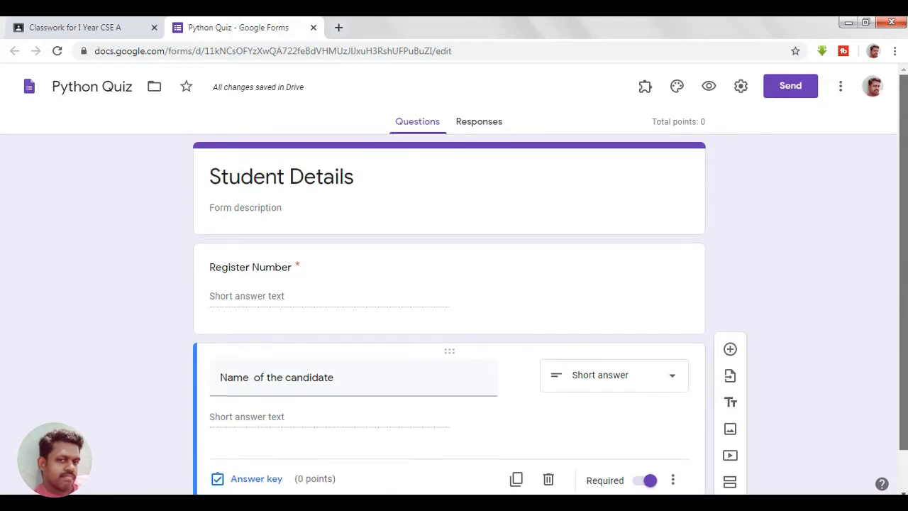
{"action": "scroll", "coordinate": [803, 394], "scroll_direction": "down", "scroll_amount": 1}
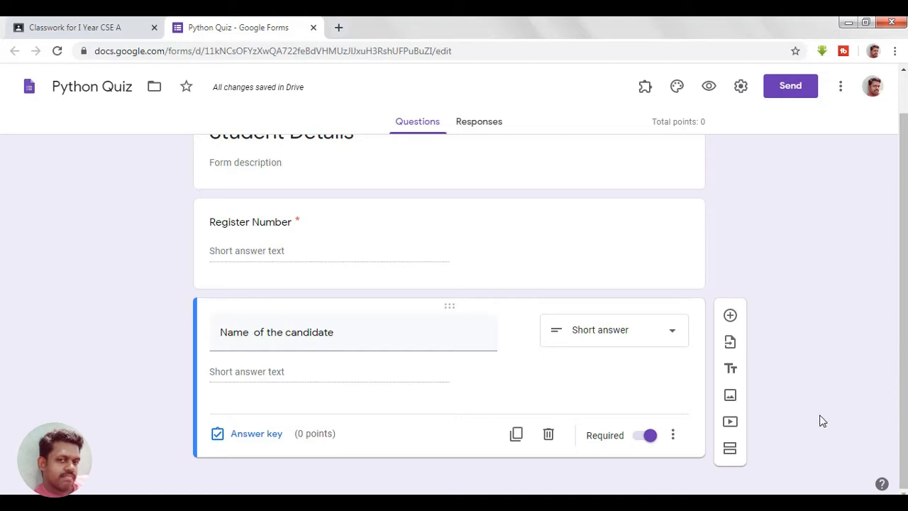
{"action": "left_click", "coordinate": [731, 449]}
{"action": "left_click_drag", "start_coordinate": [902, 229], "coordinate": [882, 349]}
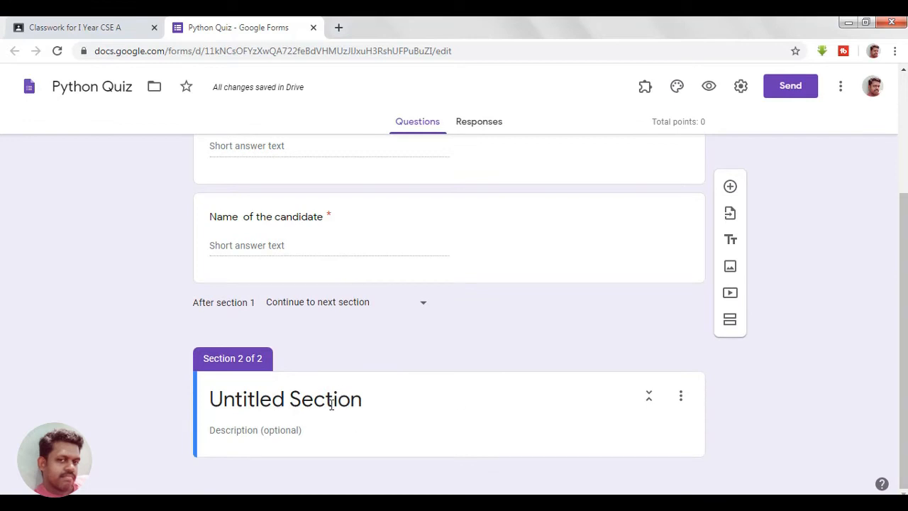
{"action": "left_click", "coordinate": [330, 404]}
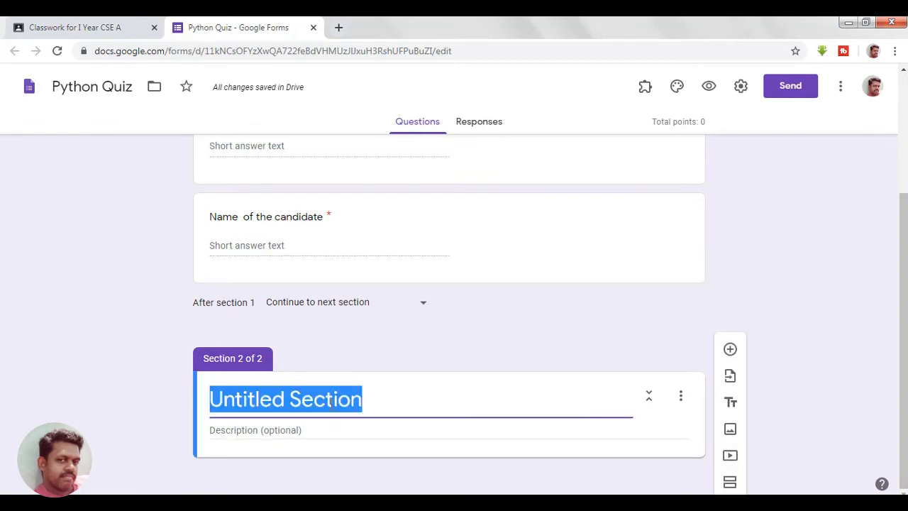
{"action": "type", "text": "Python Quiz"}
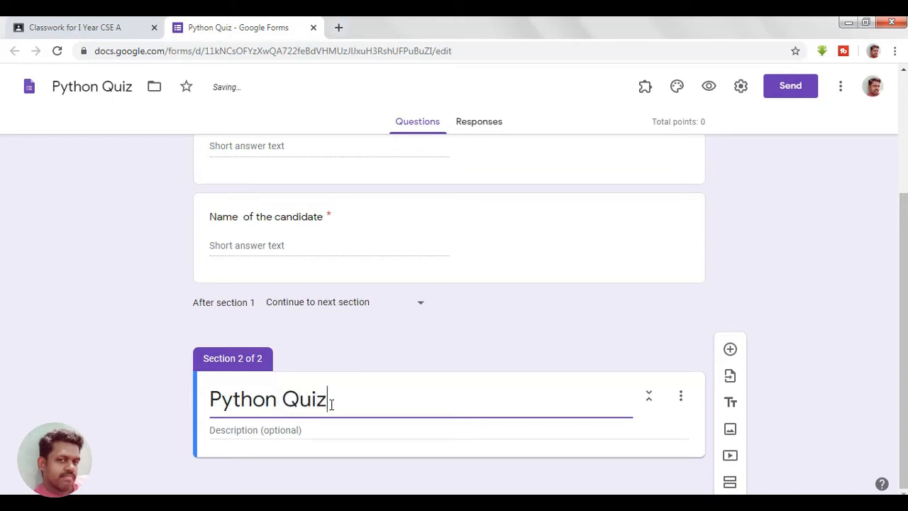
{"action": "left_click", "coordinate": [815, 273]}
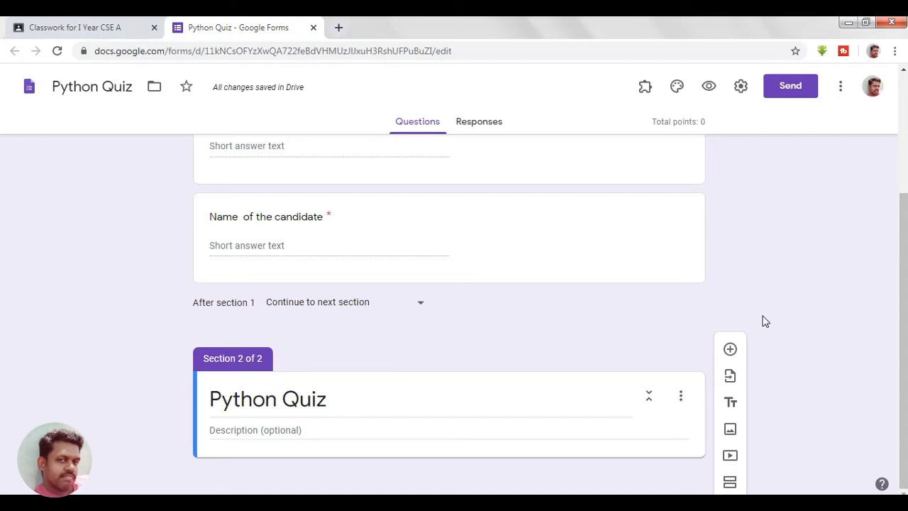
Step: Add the multiple-choice question "Is Python case sensitive when dealing with identifiers?" to the Python Quiz section with options Yes, No, Machine dependent and None
{"action": "left_click", "coordinate": [729, 350]}
{"action": "left_click_drag", "start_coordinate": [905, 210], "coordinate": [905, 335]}
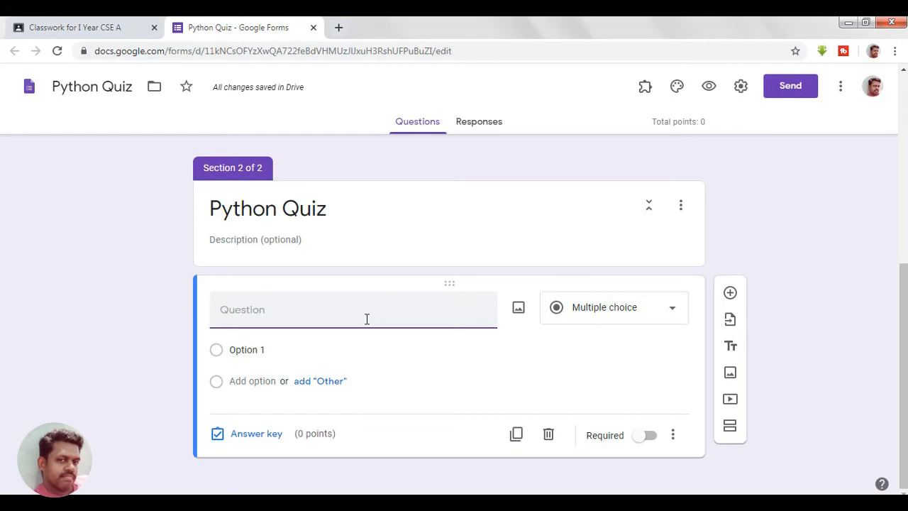
{"action": "left_click", "coordinate": [673, 310]}
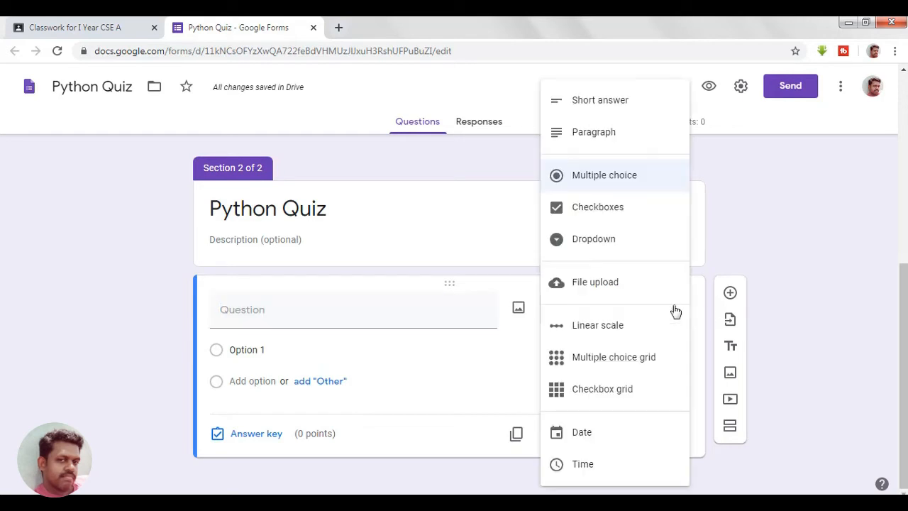
{"action": "left_click", "coordinate": [647, 186]}
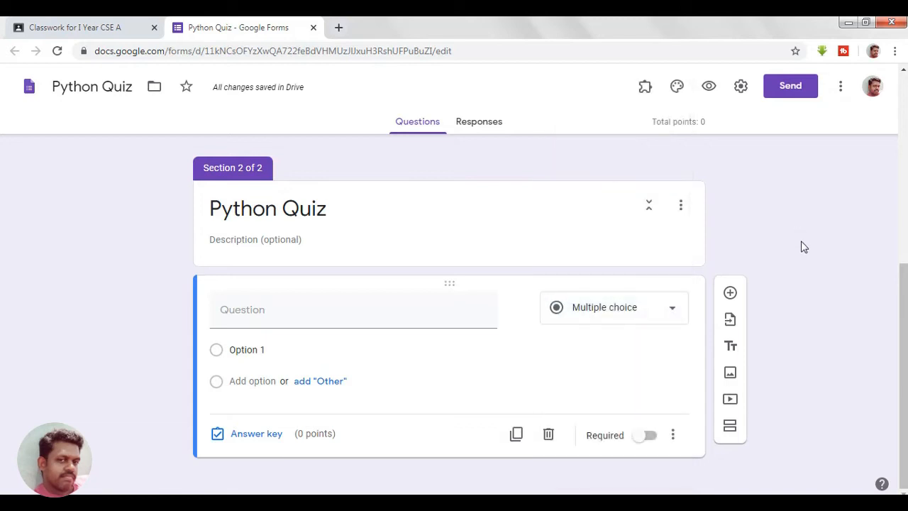
{"action": "left_click", "coordinate": [249, 315]}
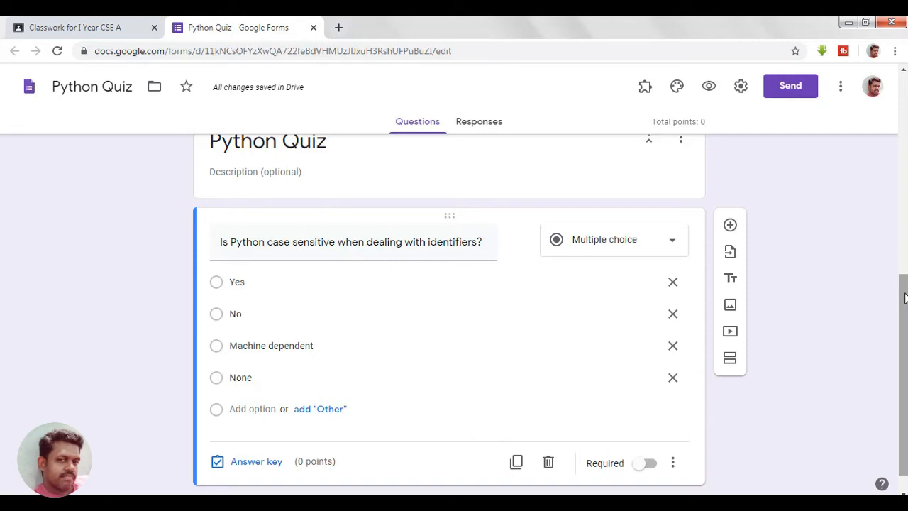
Step: Set the case-sensitivity question's answer key to Yes and its value to 1 point
{"action": "left_click", "coordinate": [239, 464]}
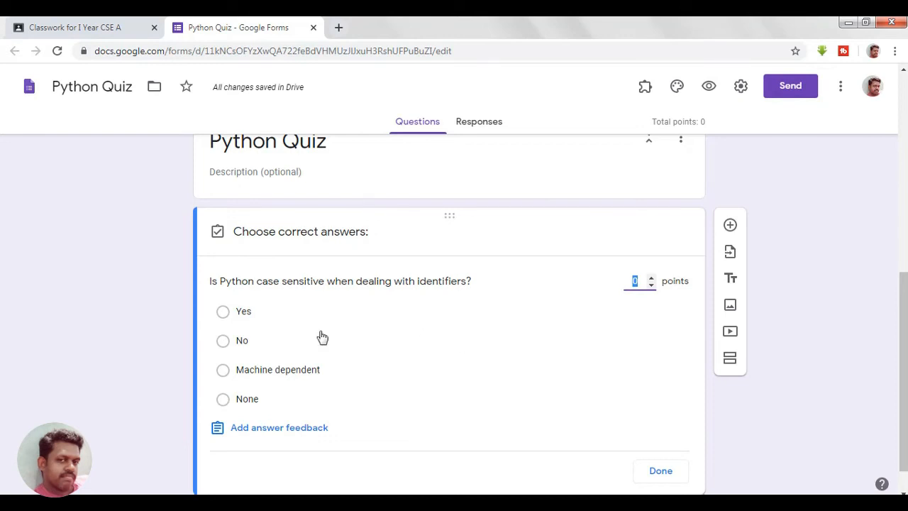
{"action": "left_click", "coordinate": [227, 315]}
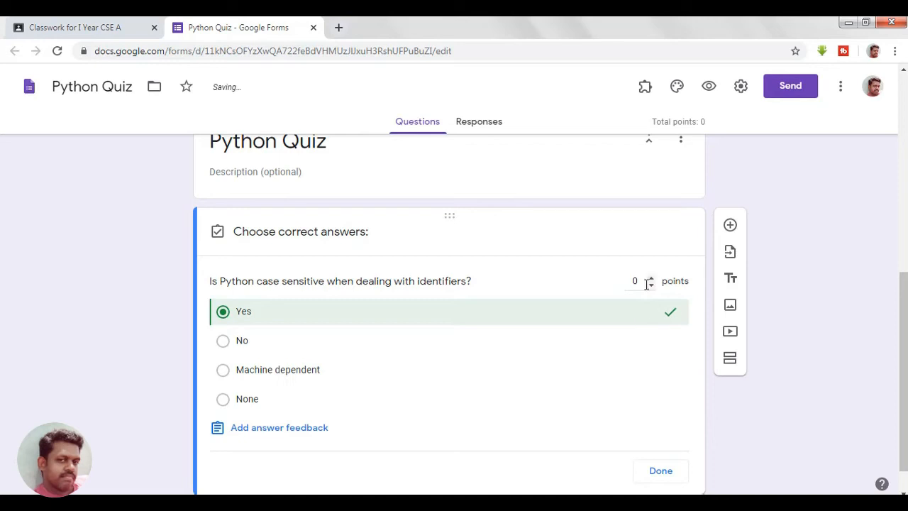
{"action": "left_click", "coordinate": [652, 278]}
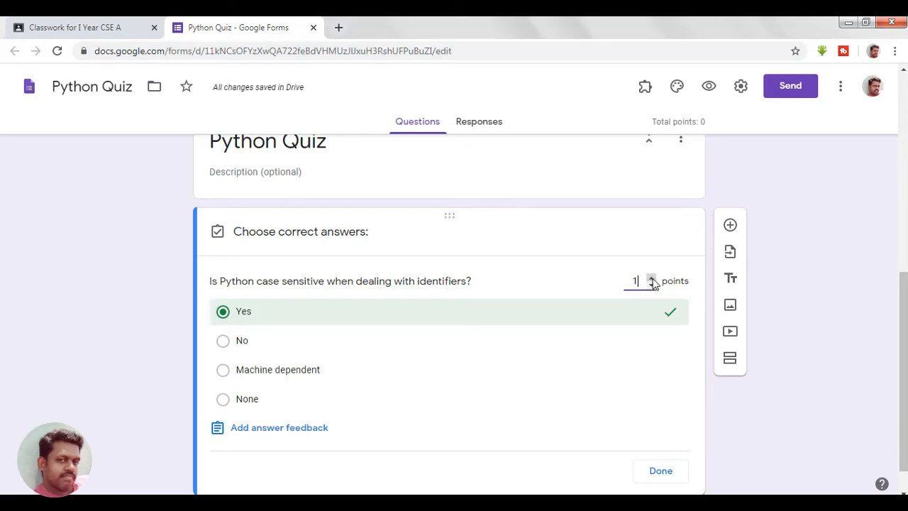
{"action": "left_click", "coordinate": [659, 474]}
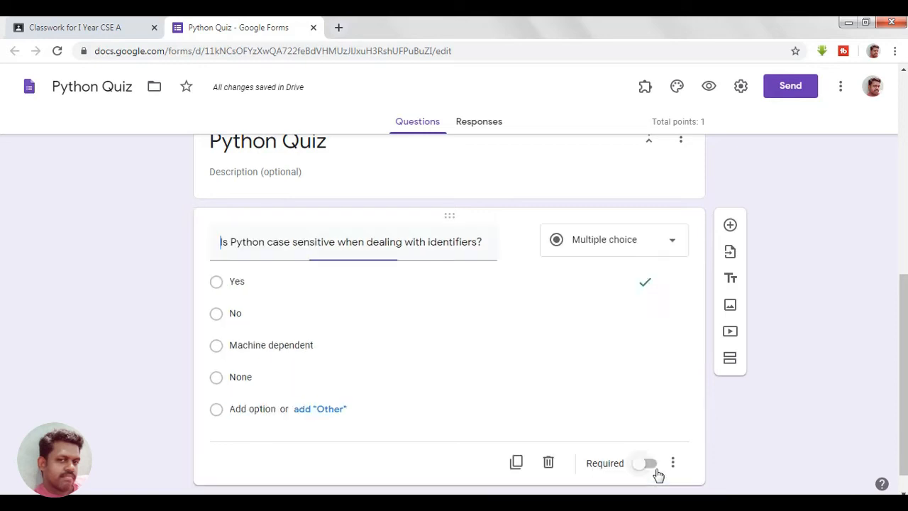
Step: Add multiple-choice question "What is the maximum possible length of an identifier?" with options 31, 63, 79, None, and make None the correct answer worth 1 point
{"action": "left_click_drag", "start_coordinate": [905, 301], "coordinate": [904, 316]}
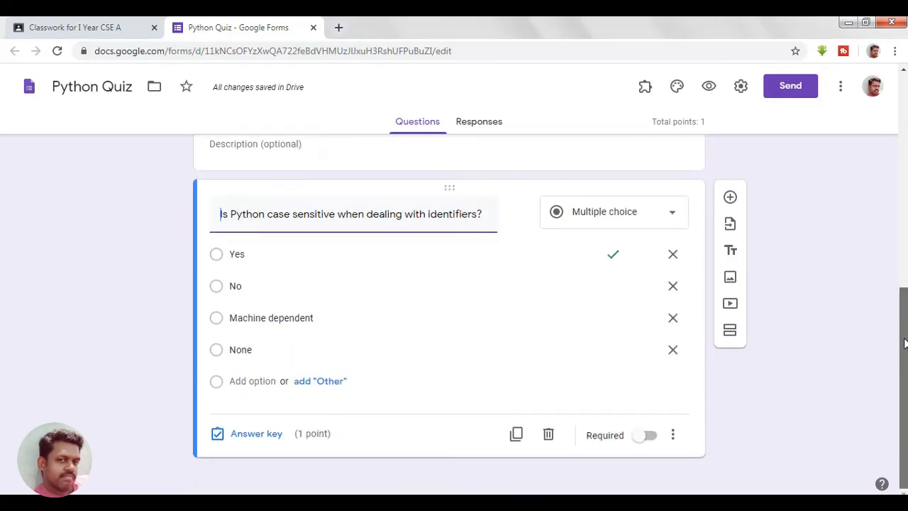
{"action": "scroll", "coordinate": [858, 333], "scroll_direction": "down", "scroll_amount": 4}
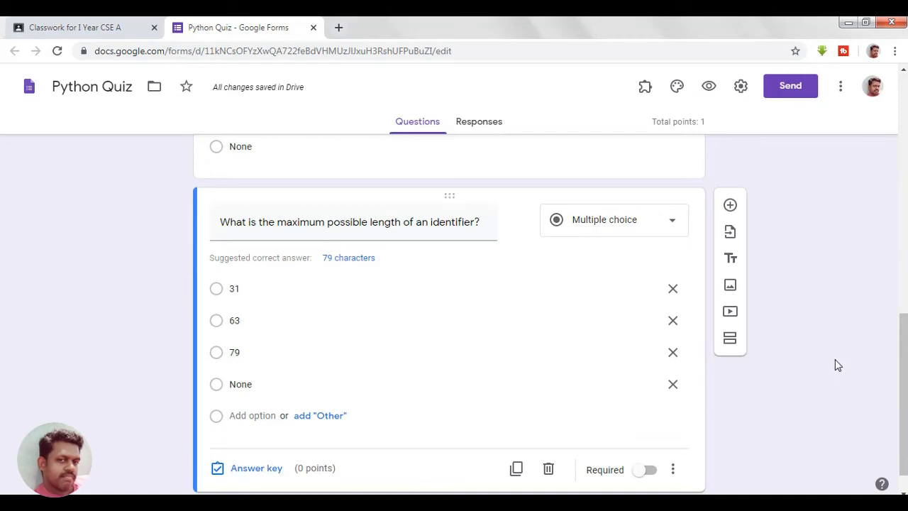
{"action": "left_click", "coordinate": [241, 468]}
{"action": "left_click", "coordinate": [222, 380]}
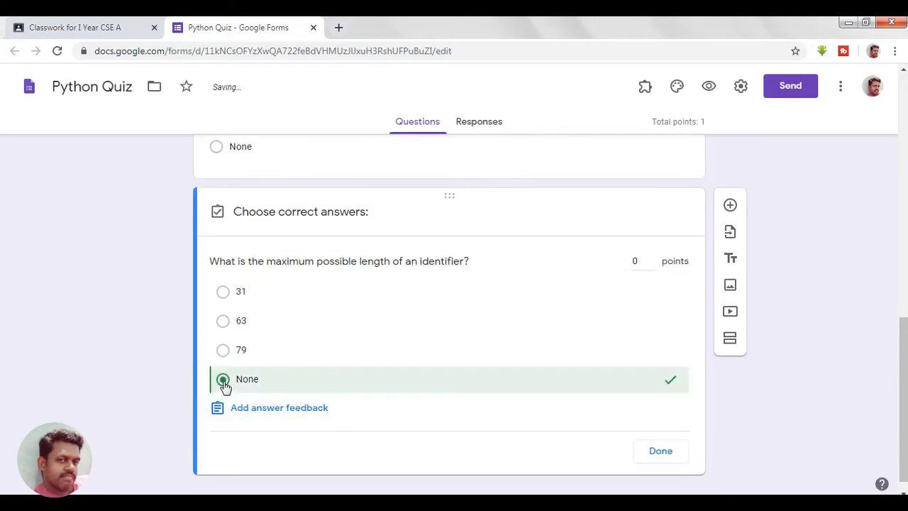
{"action": "left_click", "coordinate": [652, 258]}
{"action": "left_click", "coordinate": [660, 452]}
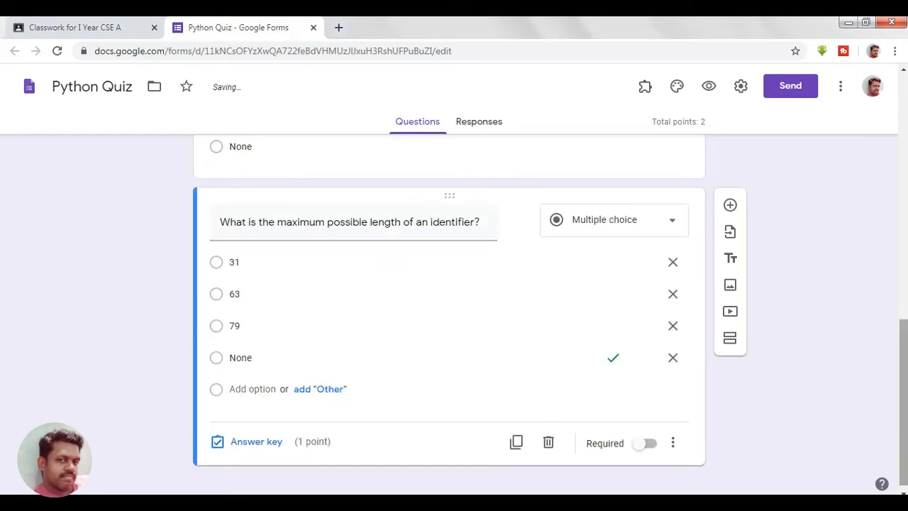
Step: Make both the identifier-length question and the case-sensitivity question required
{"action": "mouse_move", "coordinate": [899, 361]}
{"action": "left_mouse_down"}
{"action": "mouse_move", "coordinate": [900, 253]}
{"action": "mouse_move", "coordinate": [902, 371]}
{"action": "mouse_move", "coordinate": [892, 293]}
{"action": "mouse_move", "coordinate": [894, 364]}
{"action": "left_mouse_up"}
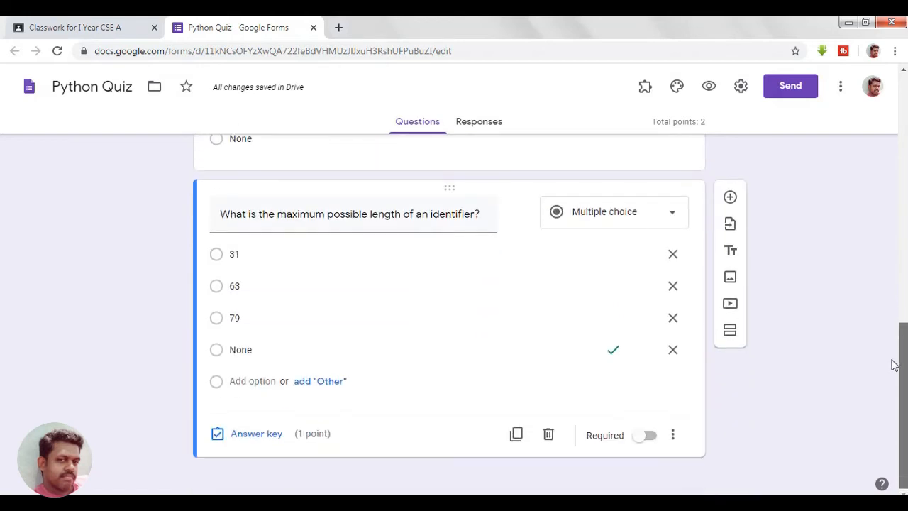
{"action": "left_click", "coordinate": [649, 435]}
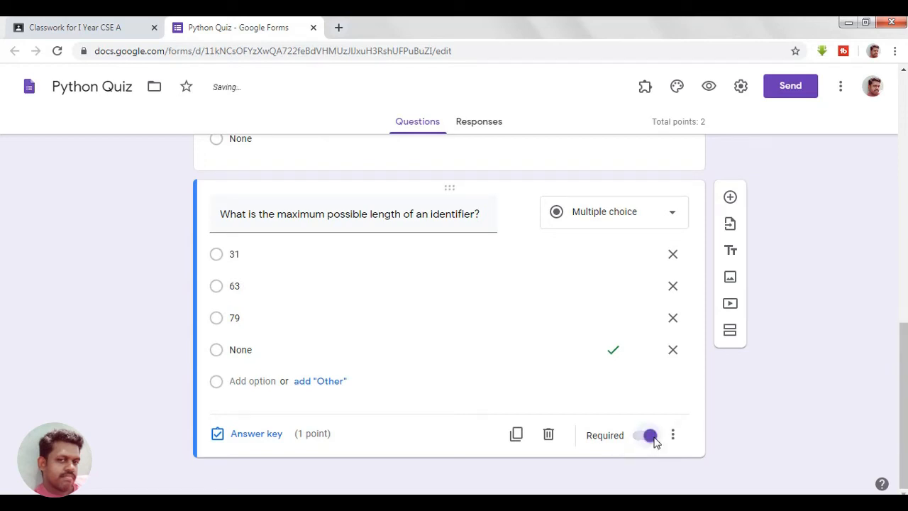
{"action": "scroll", "coordinate": [796, 353], "scroll_direction": "up", "scroll_amount": 2}
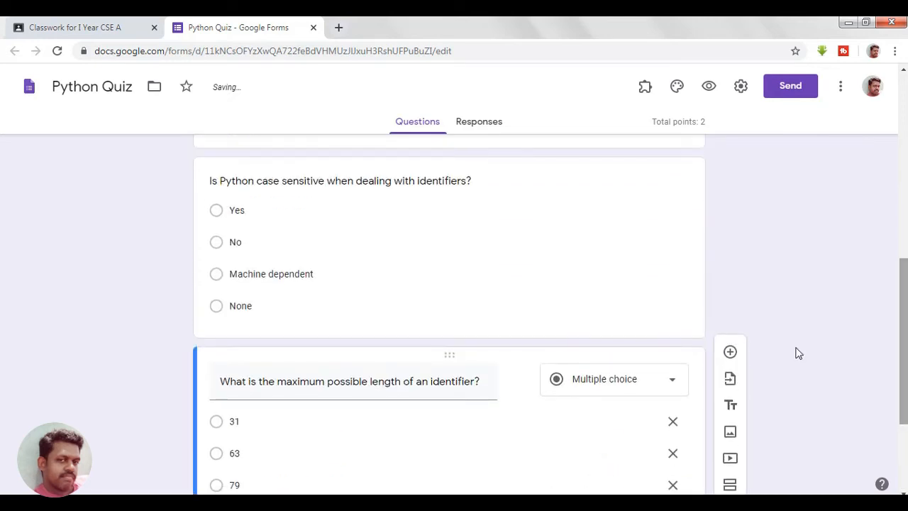
{"action": "left_click", "coordinate": [572, 279]}
{"action": "left_click", "coordinate": [651, 414]}
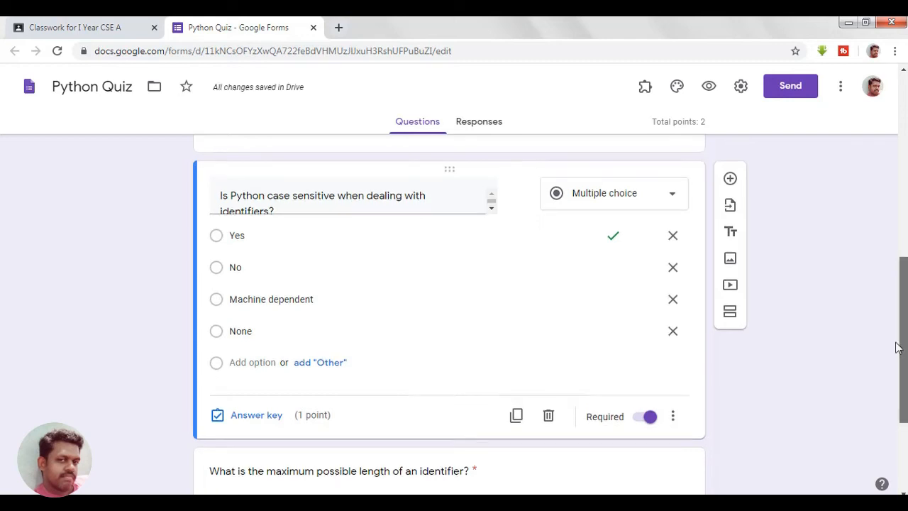
Step: Preview the form and test the Register Number validation with an entry of digits followed by letters
{"action": "left_click_drag", "start_coordinate": [898, 344], "coordinate": [887, 432]}
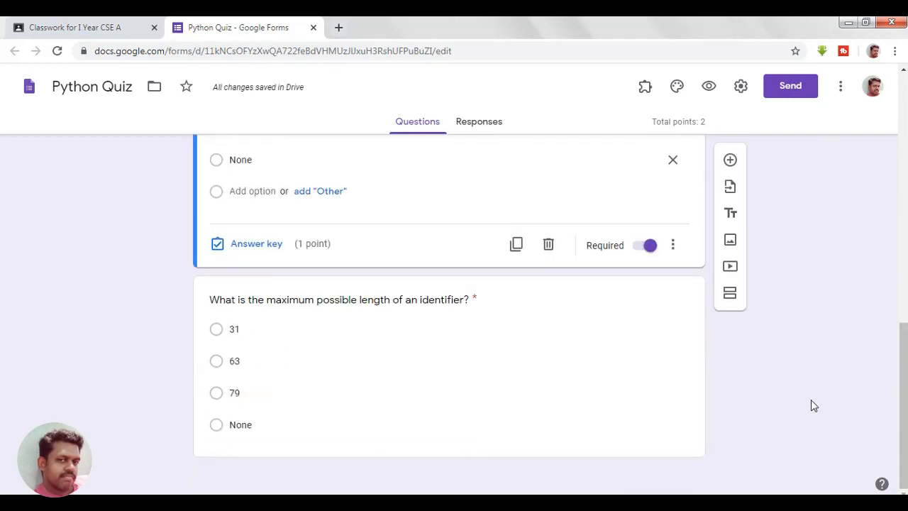
{"action": "left_click_drag", "start_coordinate": [904, 373], "coordinate": [892, 133]}
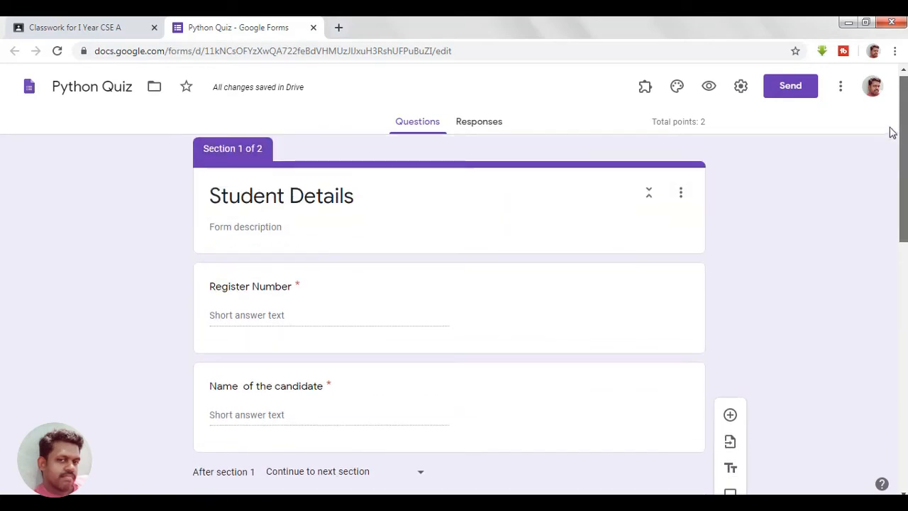
{"action": "left_click", "coordinate": [707, 88]}
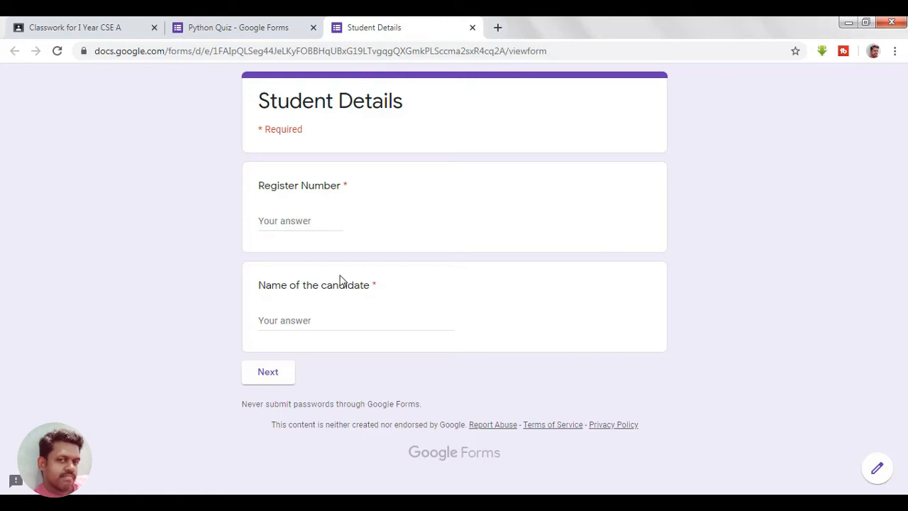
{"action": "left_click", "coordinate": [297, 219]}
{"action": "type", "text": "65654654gggggggg"}
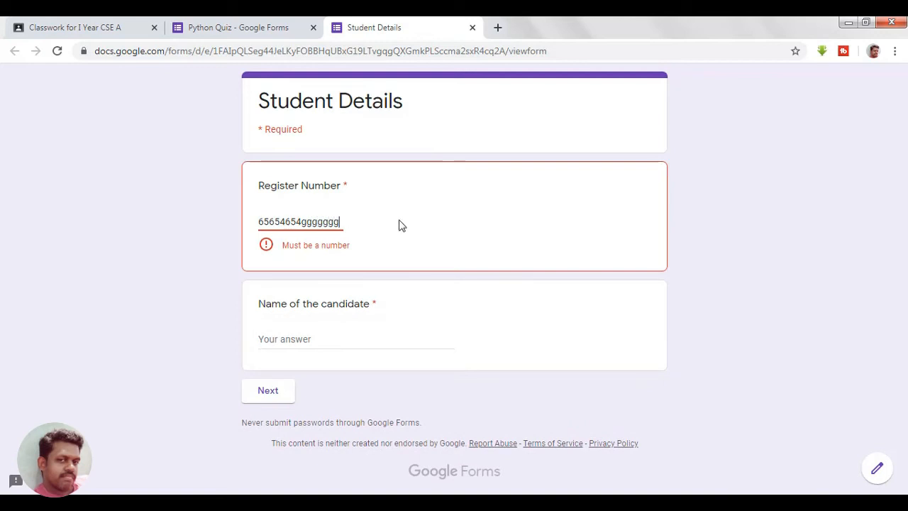
{"action": "type", "text": "gg"}
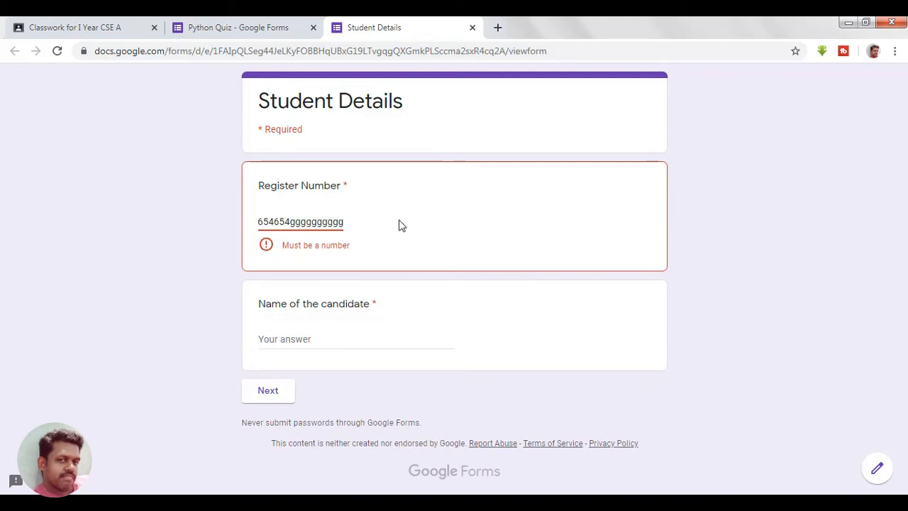
Step: Reduce the test register number to digits only, enter a placeholder candidate name, and continue to the quiz section of the preview
{"action": "key", "text": "BackSpace"}
{"action": "key", "text": "BackSpace"}
{"action": "key", "text": "BackSpace"}
{"action": "key", "text": "BackSpace"}
{"action": "key", "text": "BackSpace"}
{"action": "key", "text": "BackSpace"}
{"action": "key", "text": "BackSpace"}
{"action": "key", "text": "BackSpace"}
{"action": "key", "text": "BackSpace"}
{"action": "key", "text": "BackSpace"}
{"action": "key", "text": "BackSpace"}
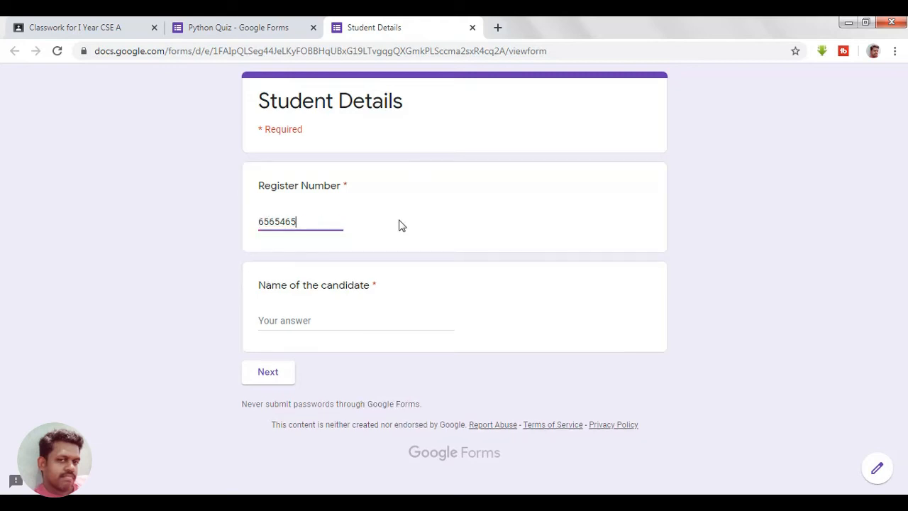
{"action": "left_click", "coordinate": [309, 320]}
{"action": "type", "text": "dfdf"}
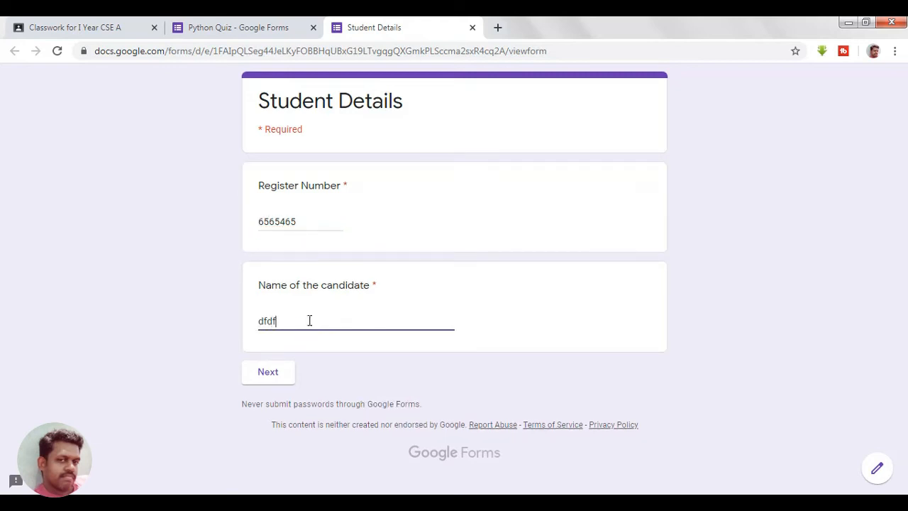
{"action": "left_click", "coordinate": [275, 376]}
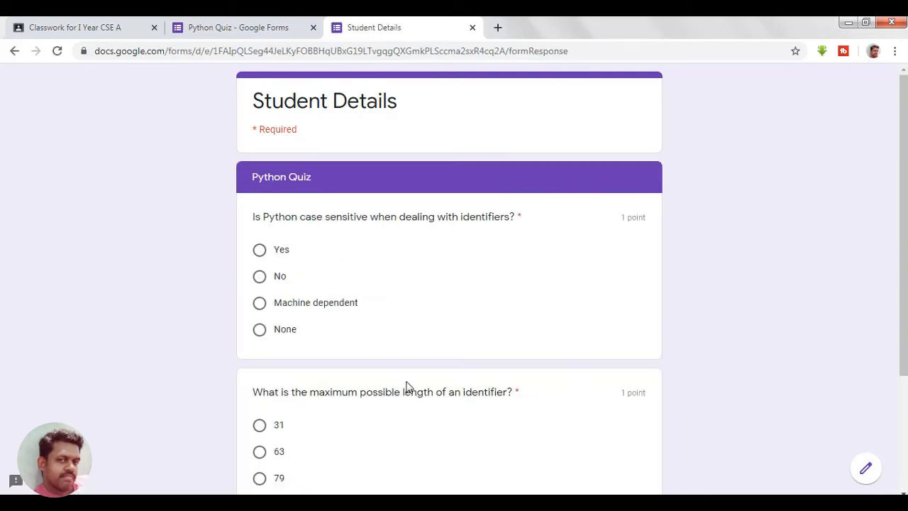
Step: Review the Python Quiz questions and their points in the preview, then leave the preview without submitting
{"action": "left_click_drag", "start_coordinate": [903, 174], "coordinate": [897, 301]}
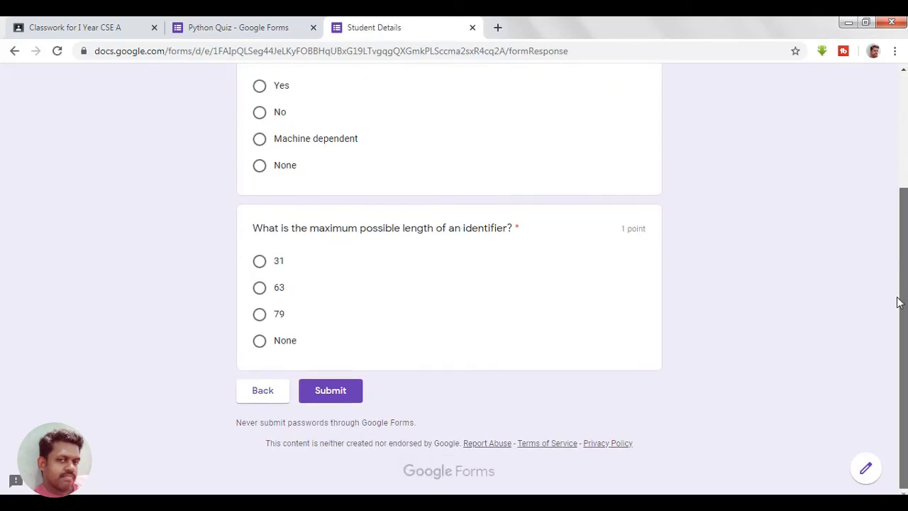
{"action": "scroll", "coordinate": [895, 255], "scroll_direction": "up", "scroll_amount": 1}
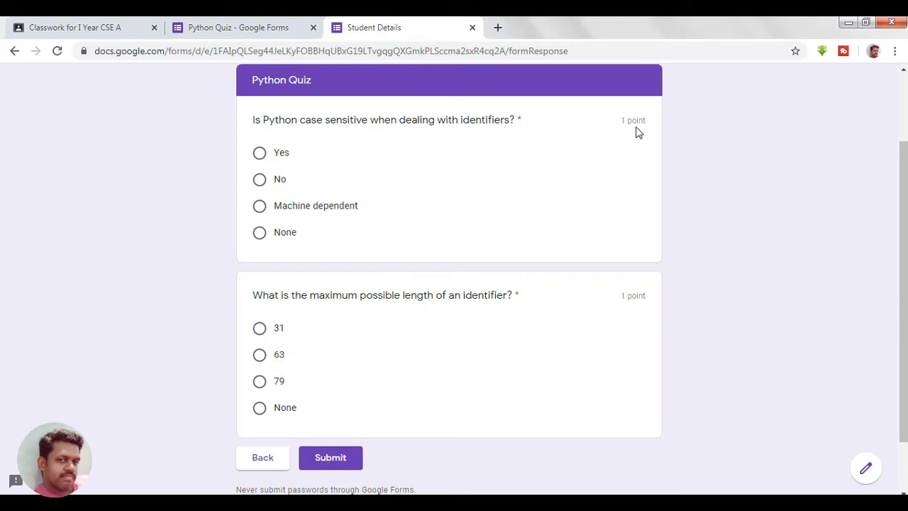
{"action": "left_click_drag", "start_coordinate": [904, 326], "coordinate": [904, 256]}
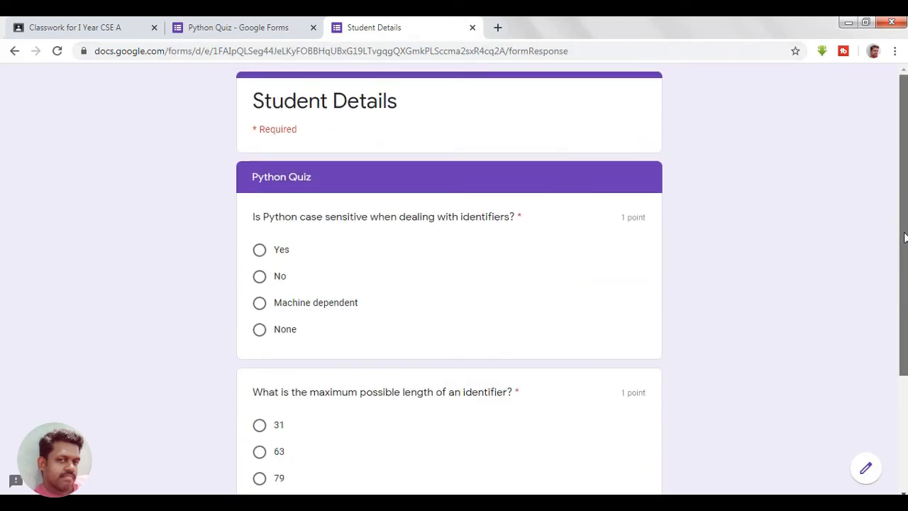
{"action": "left_click", "coordinate": [471, 29]}
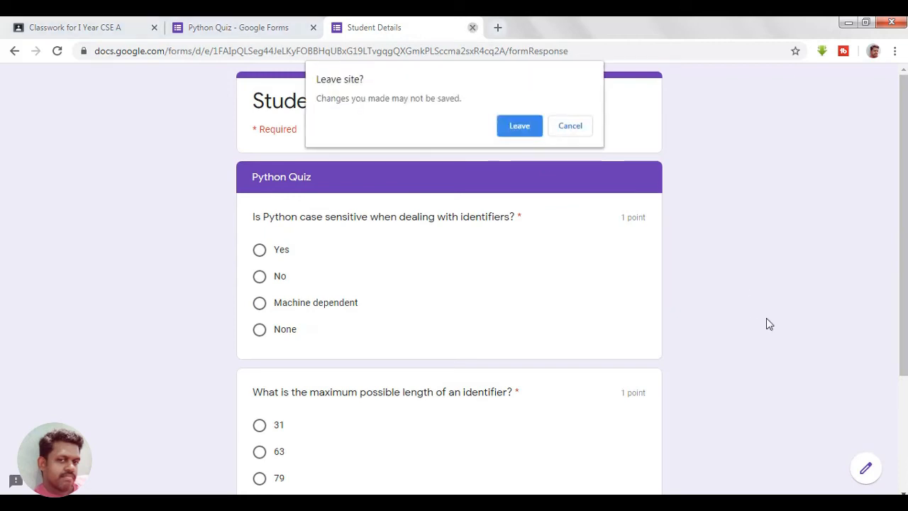
{"action": "left_click", "coordinate": [517, 126]}
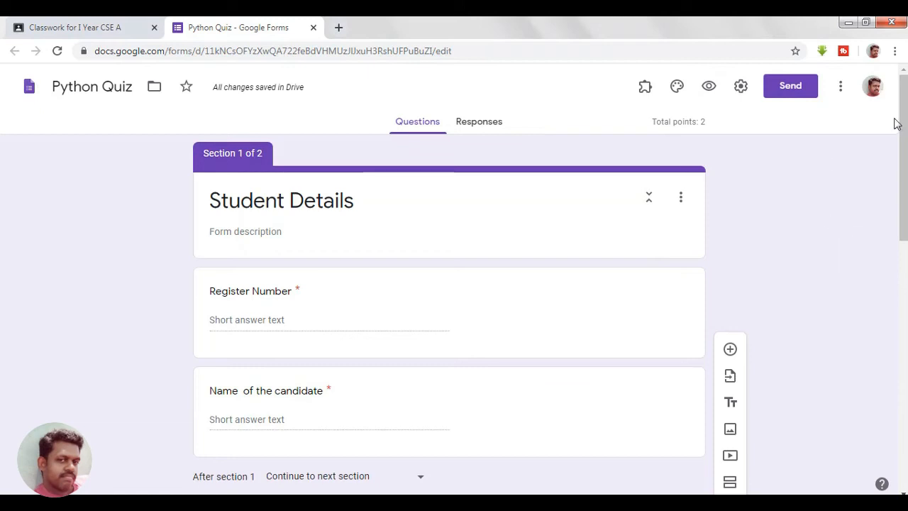
Step: Send the form's responses to a new spreadsheet named "Python Quiz (Responses)", then close the spreadsheet and return to the form
{"action": "left_click_drag", "start_coordinate": [899, 124], "coordinate": [902, 100]}
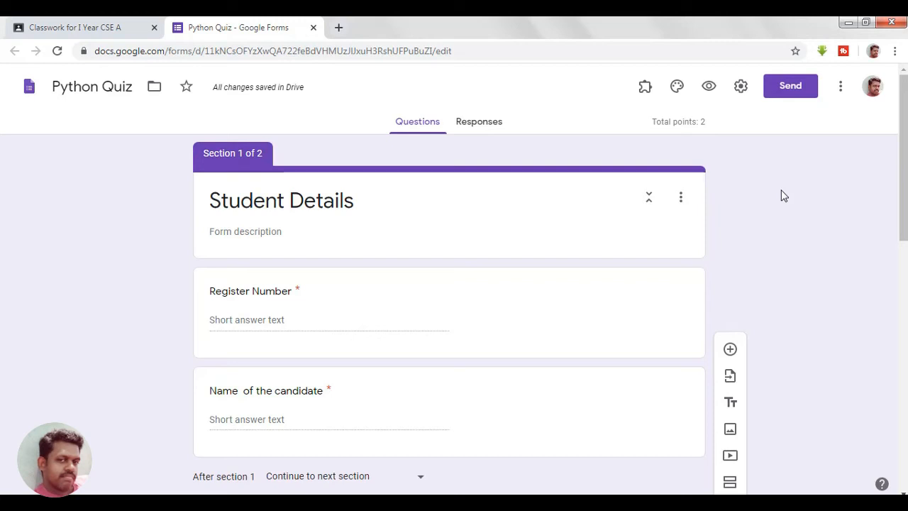
{"action": "left_click", "coordinate": [492, 124]}
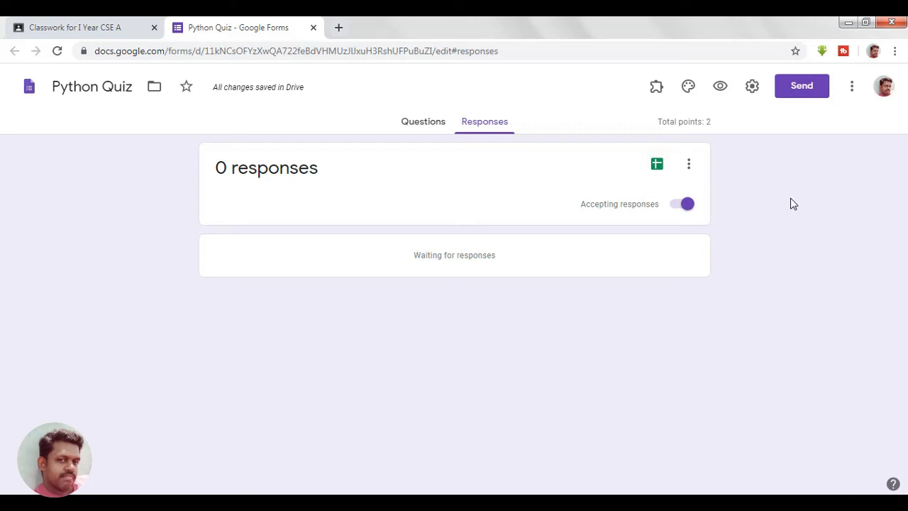
{"action": "left_click", "coordinate": [657, 165]}
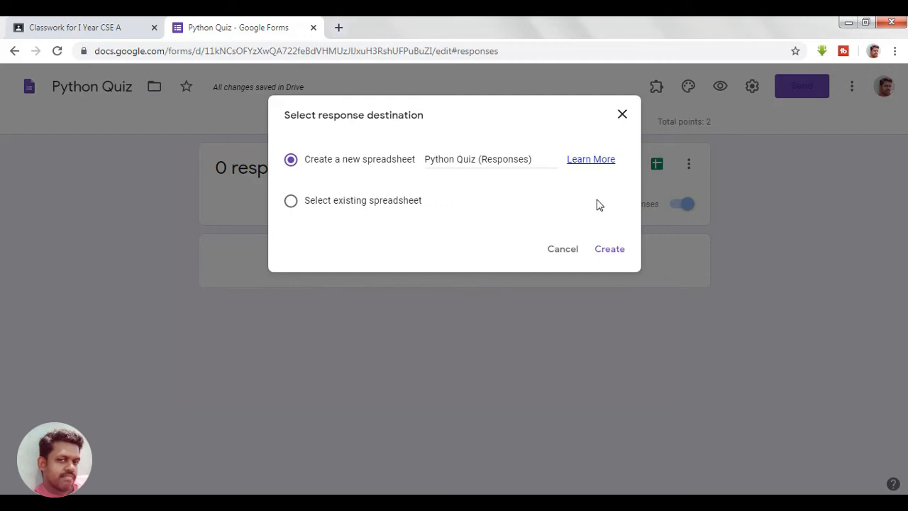
{"action": "left_click", "coordinate": [608, 257]}
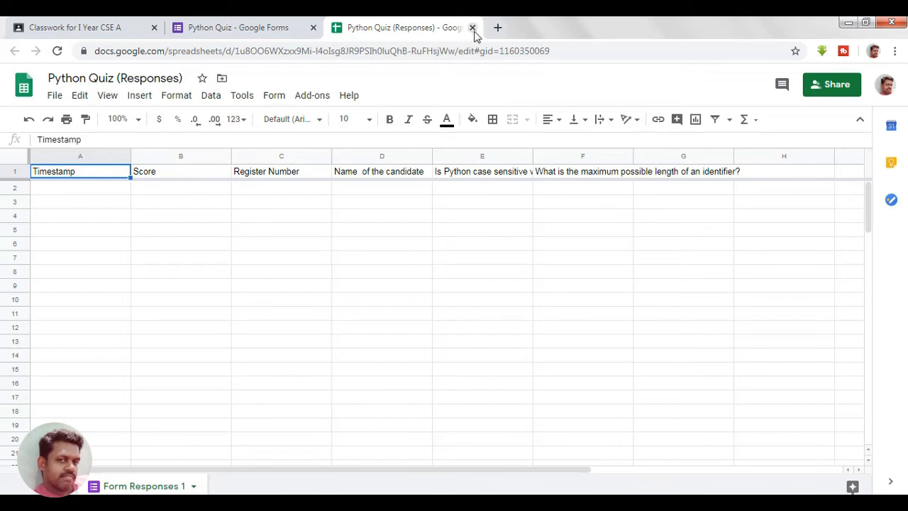
{"action": "key", "text": "ctrl+w"}
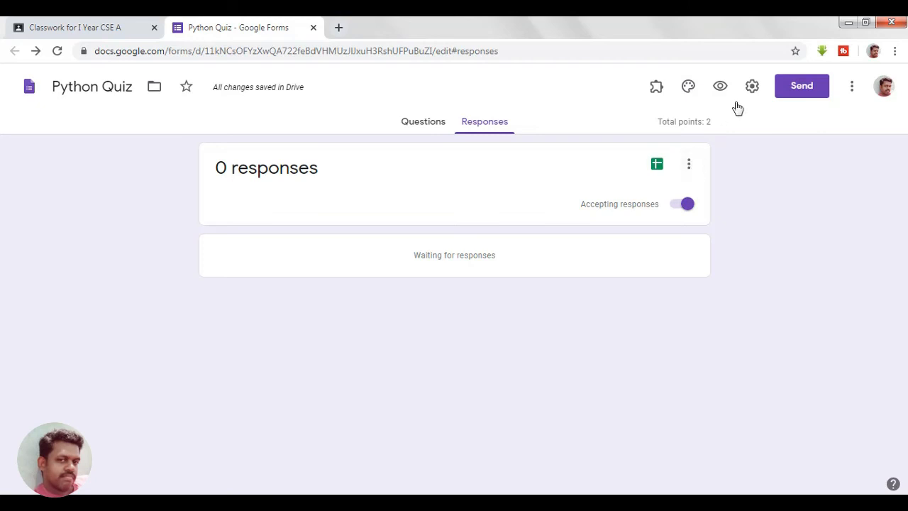
{"action": "left_click", "coordinate": [687, 167]}
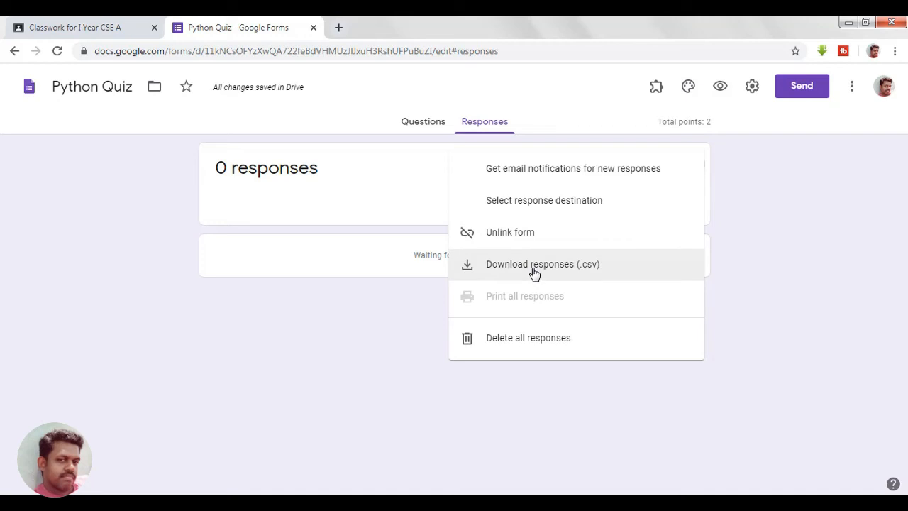
{"action": "left_click", "coordinate": [787, 260]}
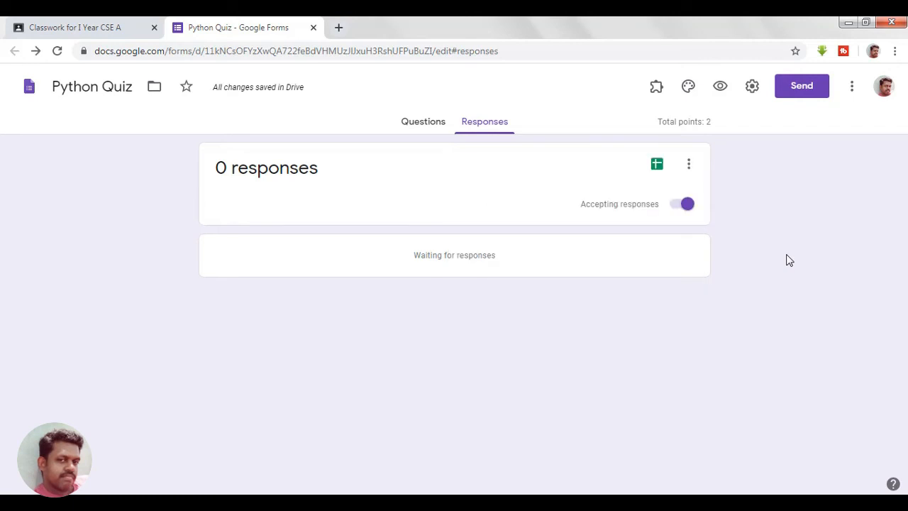
Step: In the form's general settings, limit respondents to 1 response and turn on collecting email addresses
{"action": "left_click", "coordinate": [751, 89]}
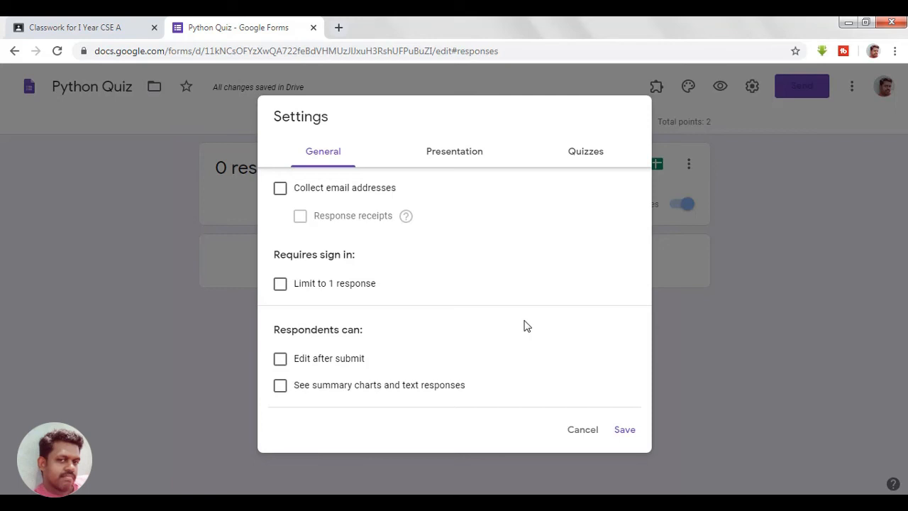
{"action": "left_click", "coordinate": [279, 285]}
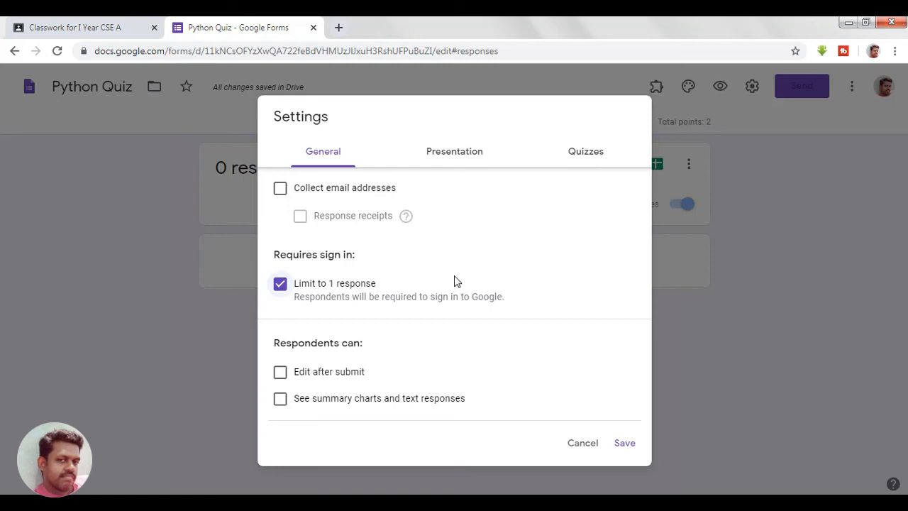
{"action": "left_click", "coordinate": [280, 190]}
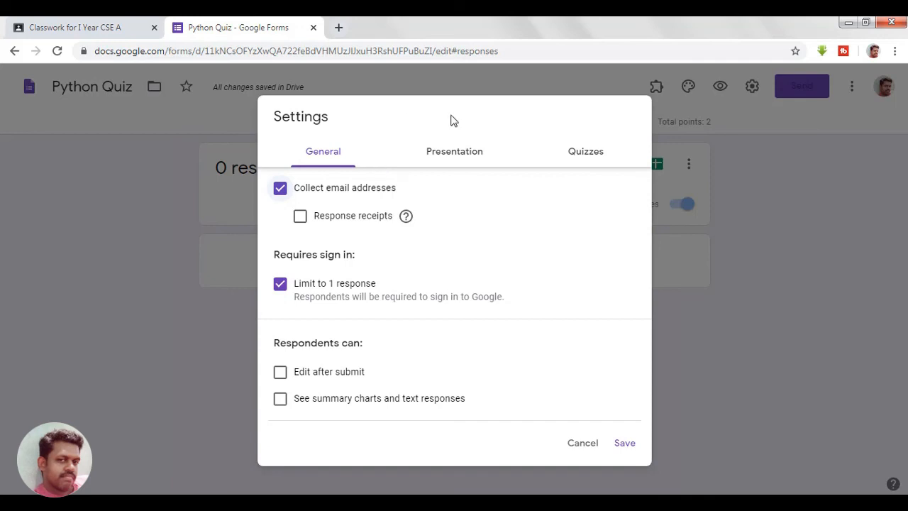
Step: Enable the progress bar and shuffled question order in the presentation settings, and set the confirmation message to "Your response has been received"
{"action": "left_click", "coordinate": [463, 156]}
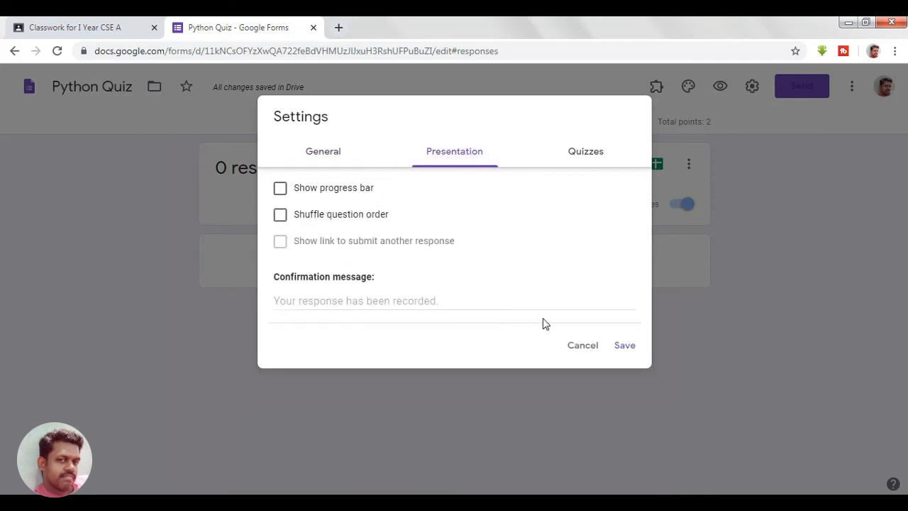
{"action": "left_click", "coordinate": [281, 190]}
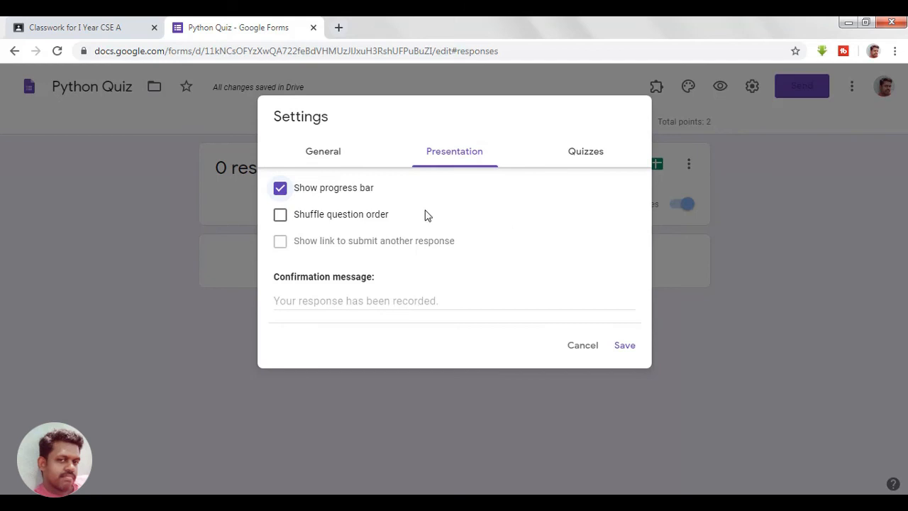
{"action": "left_click", "coordinate": [280, 216]}
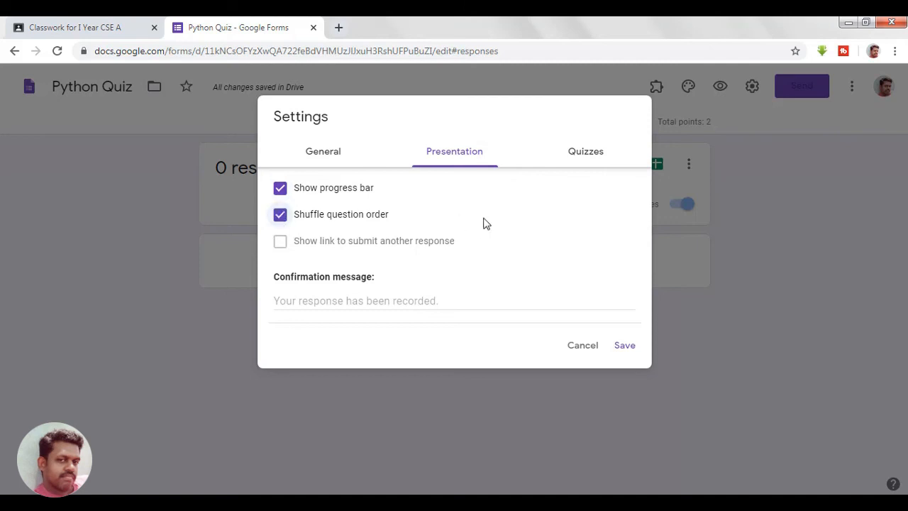
{"action": "left_click", "coordinate": [339, 297]}
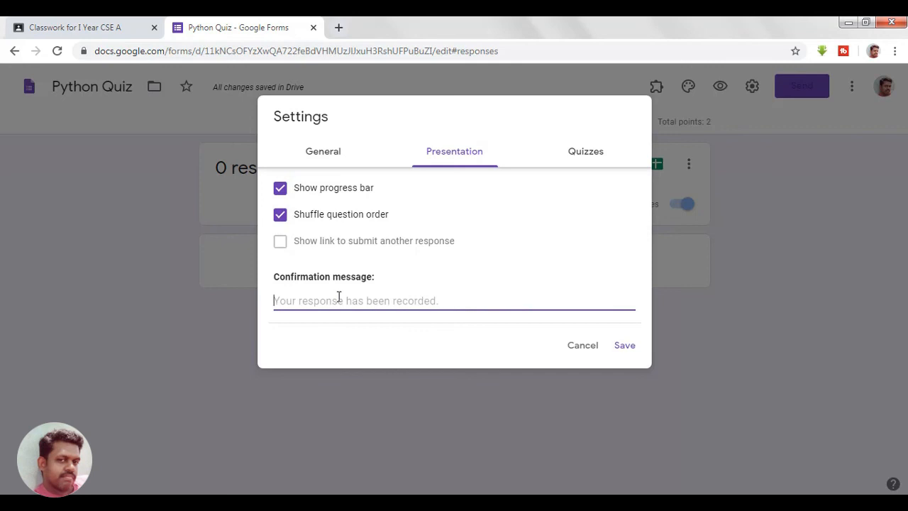
{"action": "type", "text": "Your "}
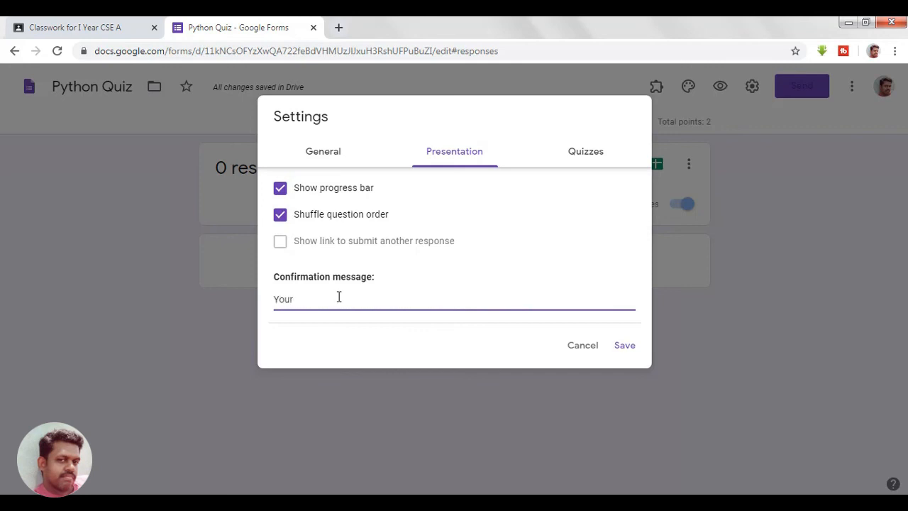
{"action": "type", "text": "response has been received"}
{"action": "left_click", "coordinate": [557, 261]}
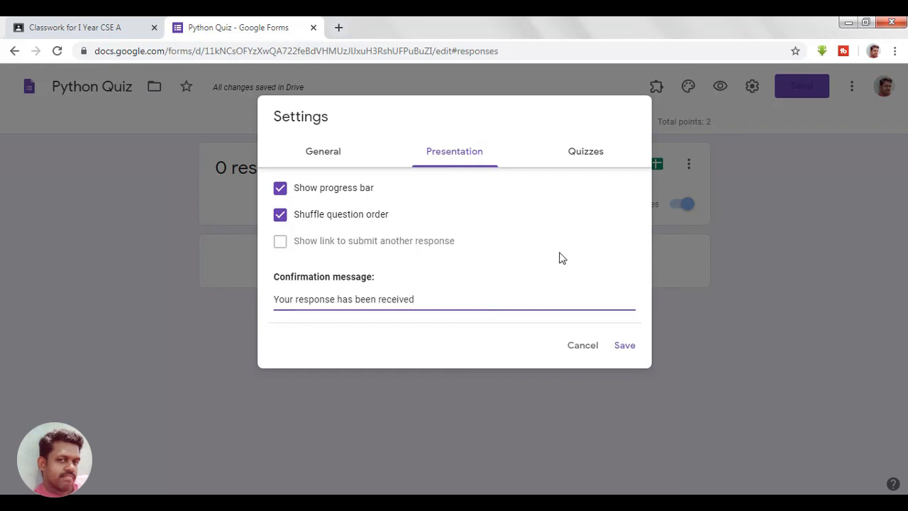
Step: Set quiz grades to release later after manual review, hide missed questions and point values from respondents, and save the settings
{"action": "left_click", "coordinate": [585, 153]}
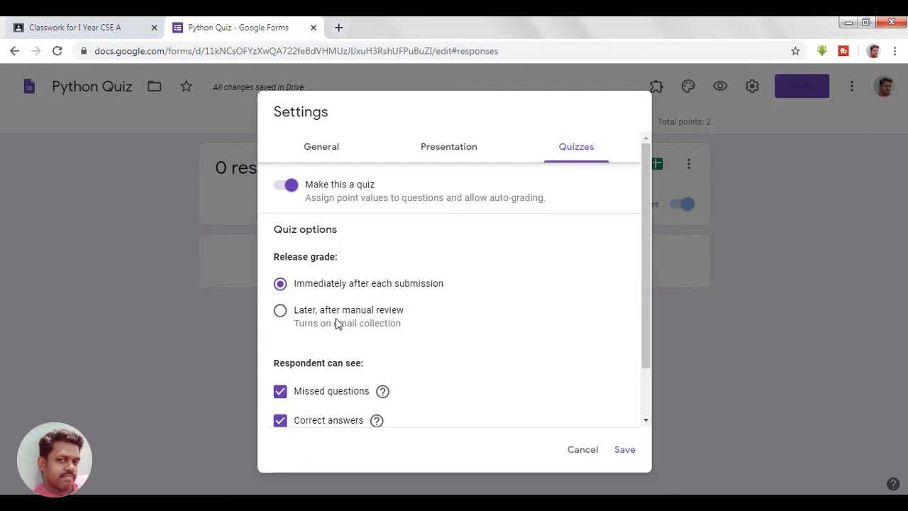
{"action": "left_click", "coordinate": [281, 316]}
{"action": "left_click_drag", "start_coordinate": [645, 223], "coordinate": [645, 298]}
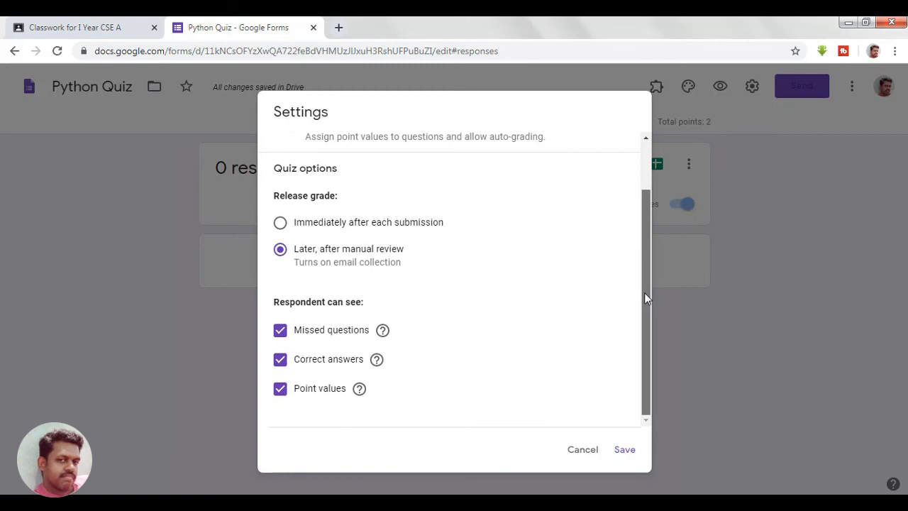
{"action": "left_click", "coordinate": [280, 334]}
{"action": "left_click", "coordinate": [281, 360]}
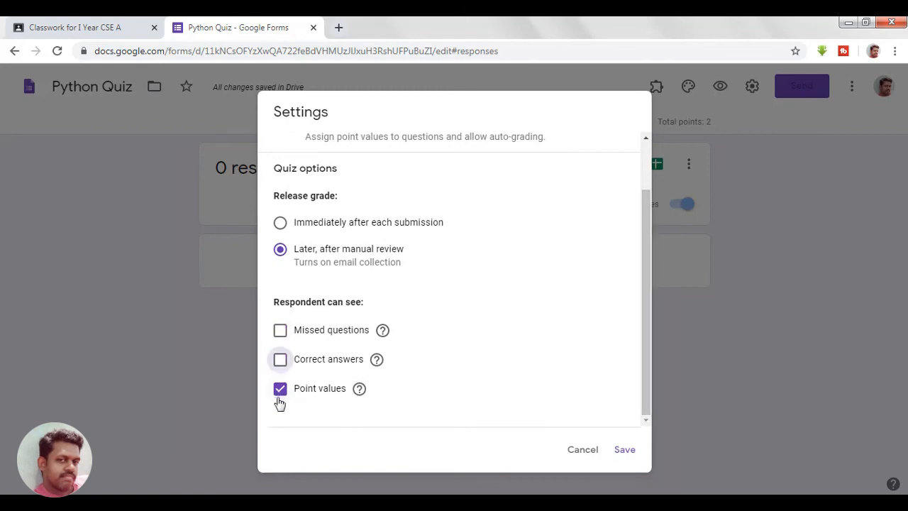
{"action": "left_click", "coordinate": [281, 391]}
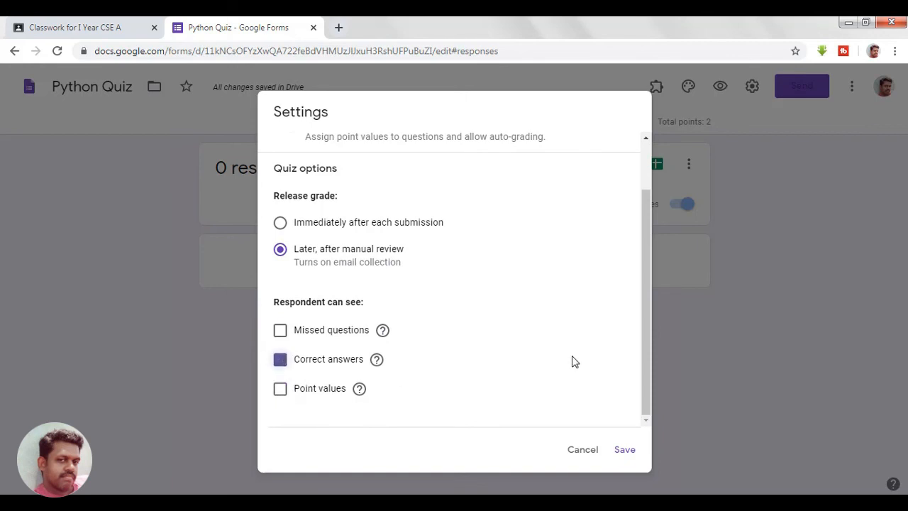
{"action": "mouse_move", "coordinate": [644, 395]}
{"action": "left_mouse_down"}
{"action": "mouse_move", "coordinate": [644, 295]}
{"action": "mouse_move", "coordinate": [644, 391]}
{"action": "left_mouse_up"}
{"action": "left_click", "coordinate": [625, 452]}
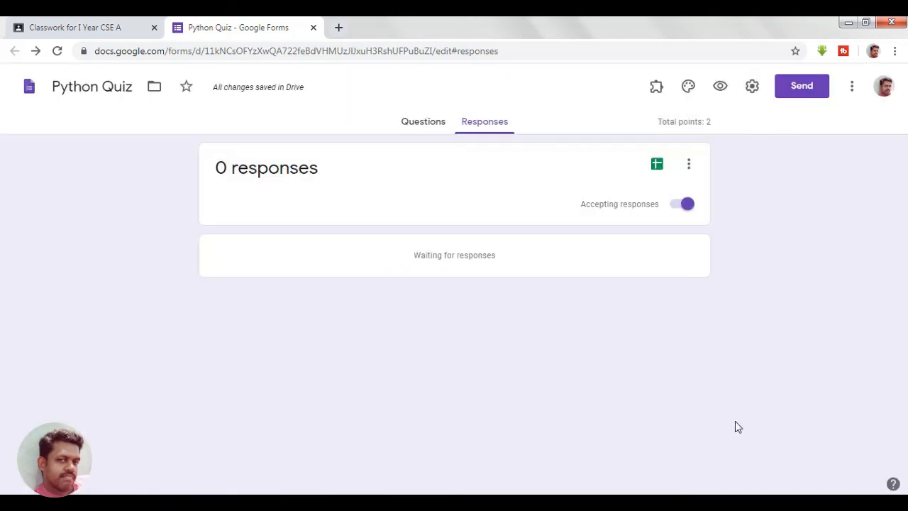
Step: Return to the form's questions, close the form, and set the Python Quiz assignment's points to 10 in Google Classroom
{"action": "left_click", "coordinate": [421, 129]}
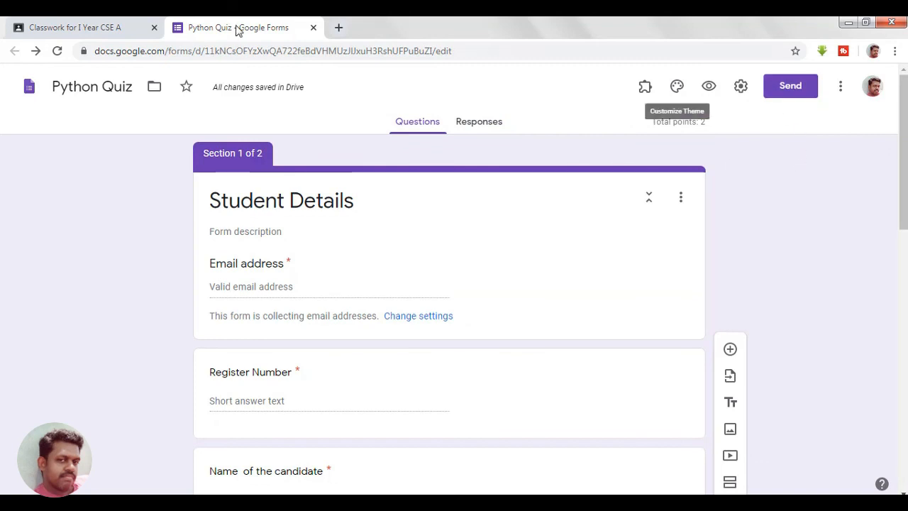
{"action": "left_click", "coordinate": [312, 30]}
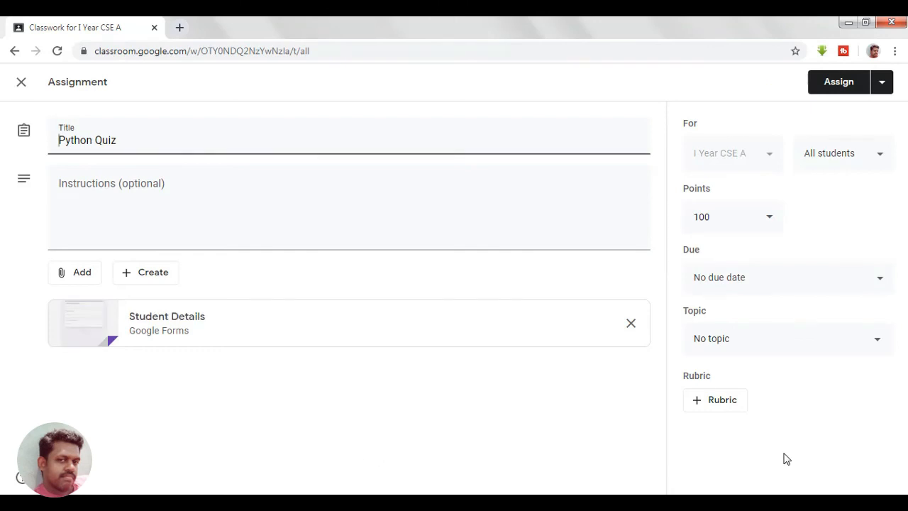
{"action": "left_click", "coordinate": [768, 221]}
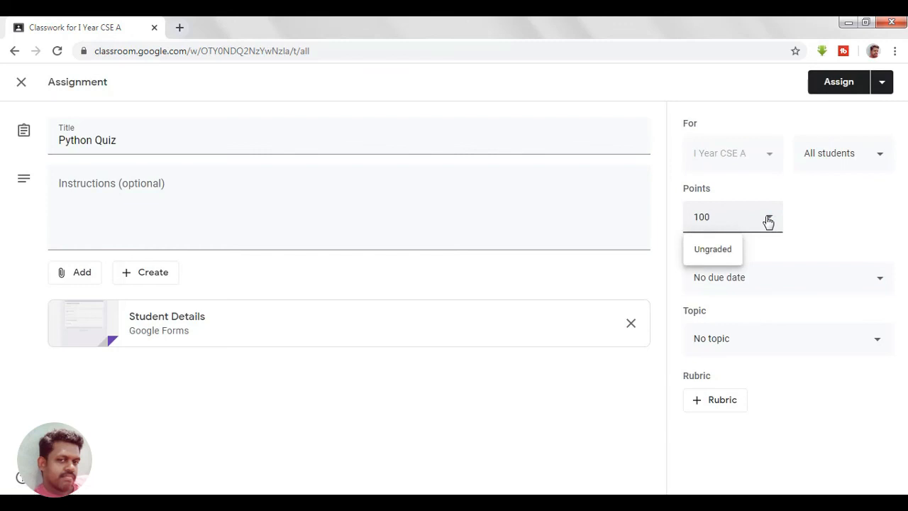
{"action": "key", "text": "BackSpace"}
{"action": "left_click", "coordinate": [815, 209]}
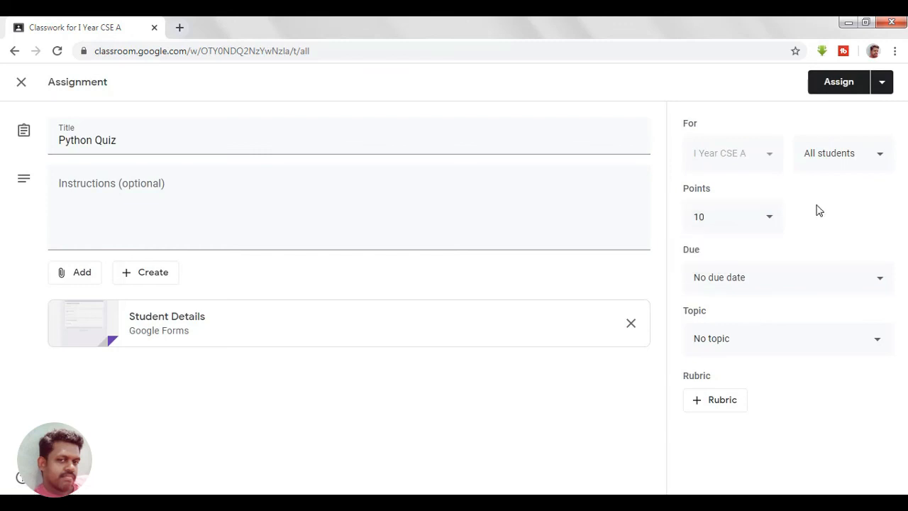
Step: Set the assignment's due date to May 8, 2020, without entering a time
{"action": "left_click", "coordinate": [877, 283]}
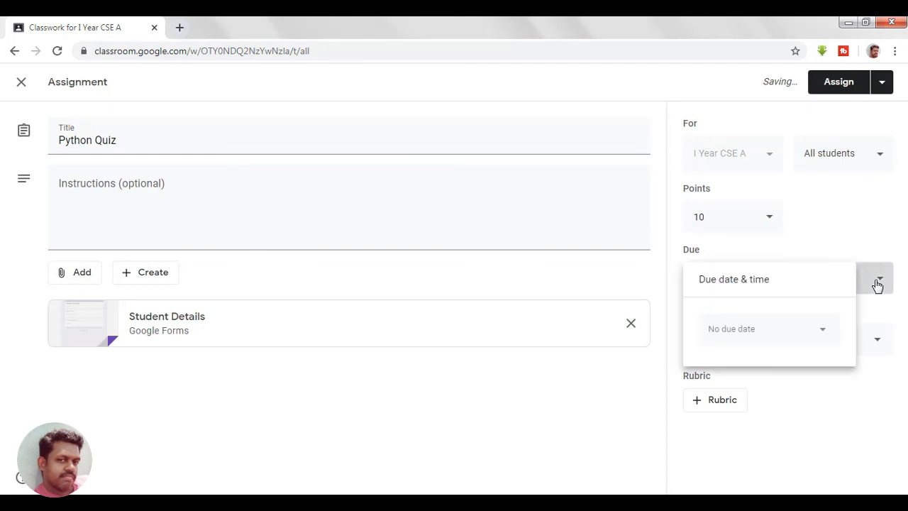
{"action": "left_click", "coordinate": [753, 332]}
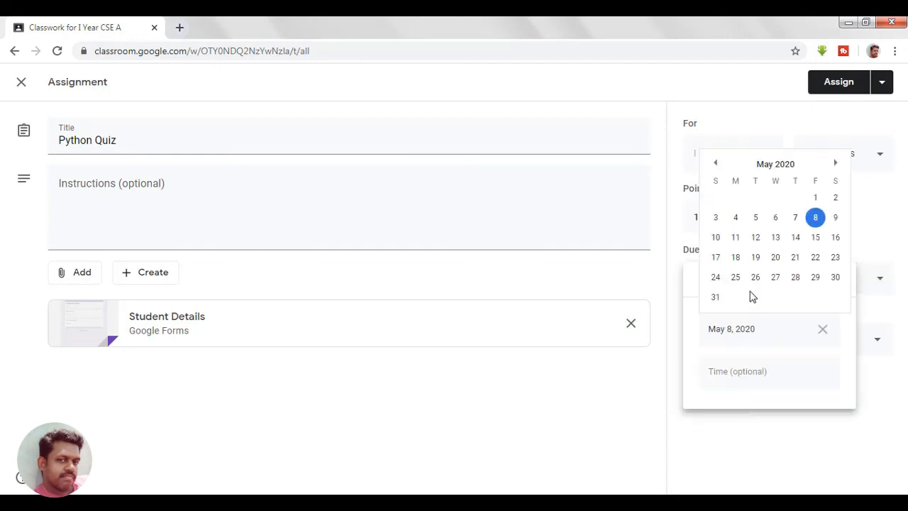
{"action": "left_click", "coordinate": [821, 222]}
{"action": "left_click", "coordinate": [724, 380]}
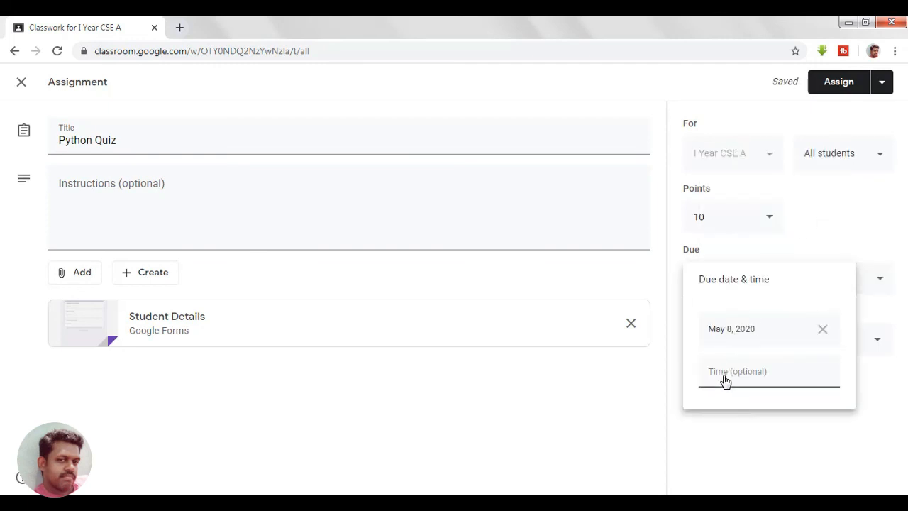
{"action": "left_click", "coordinate": [881, 405]}
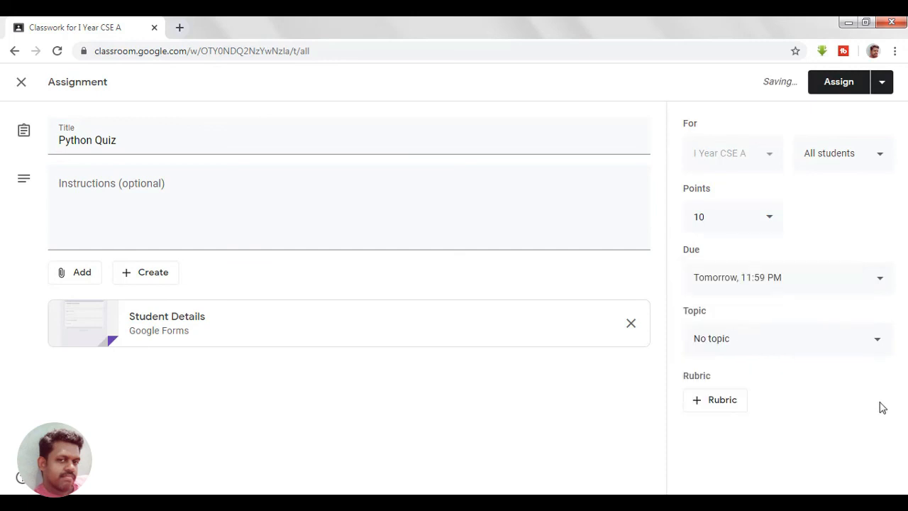
Step: Create a new topic named "Quiz Assignment" for the assignment
{"action": "left_click", "coordinate": [734, 347]}
{"action": "left_click", "coordinate": [725, 379]}
{"action": "type", "text": "Quiz A"}
{"action": "type", "text": "gg"}
{"action": "key", "text": "BackSpace"}
{"action": "key", "text": "BackSpace"}
{"action": "type", "text": "s"}
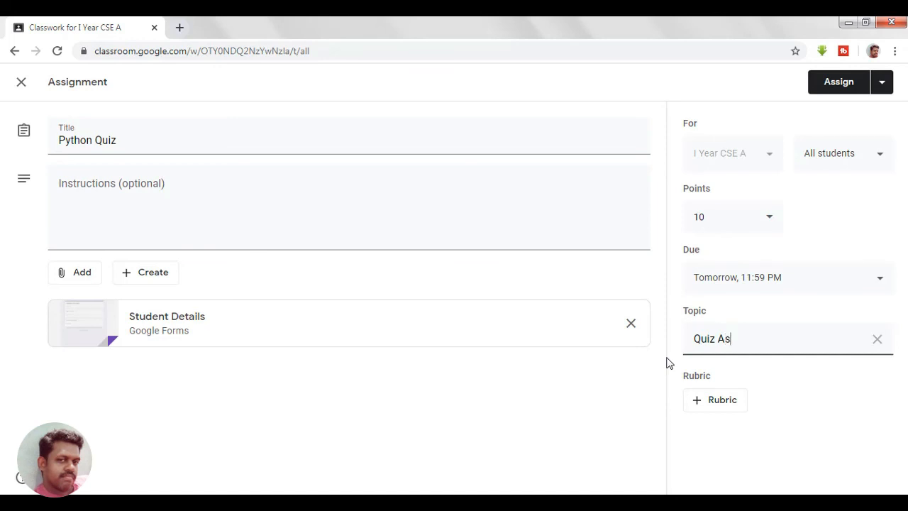
{"action": "type", "text": "signment"}
{"action": "left_click", "coordinate": [788, 448]}
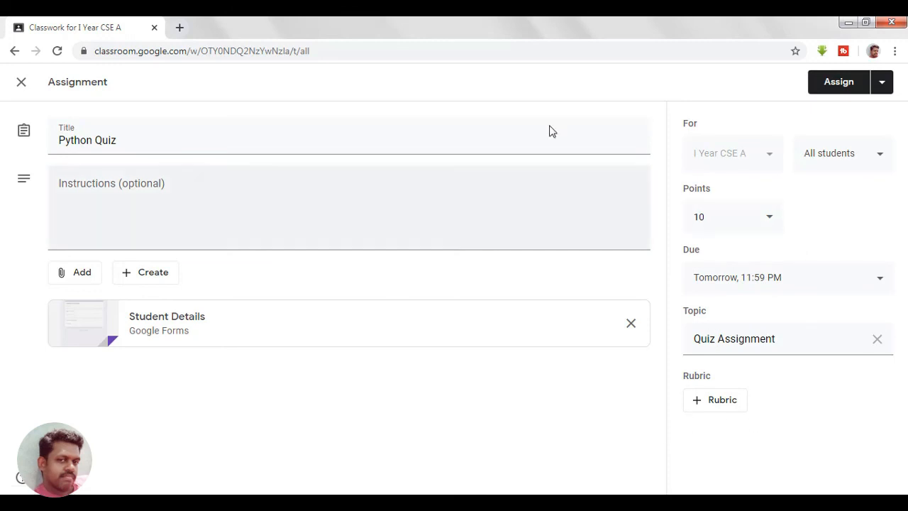
Step: Assign the Python Quiz to the students, confirm it, and open the class stream
{"action": "left_click", "coordinate": [838, 84]}
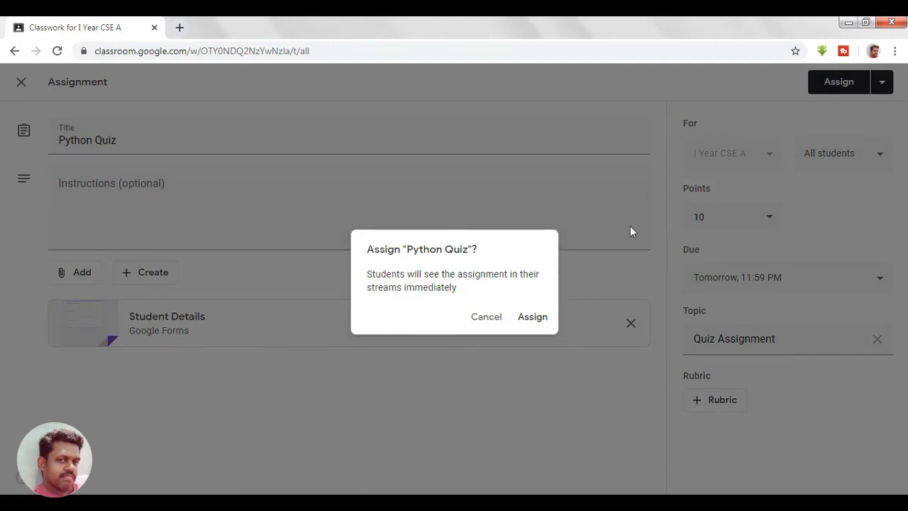
{"action": "left_click", "coordinate": [537, 318]}
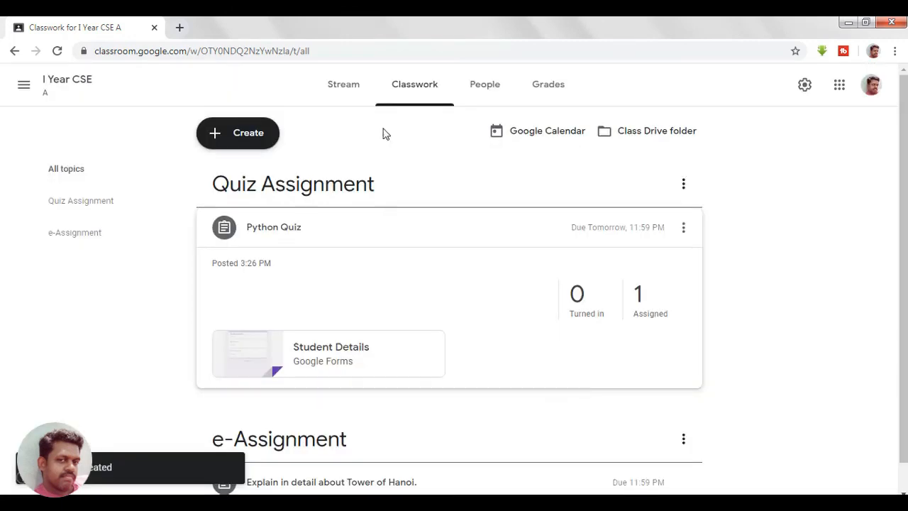
{"action": "left_click", "coordinate": [331, 90]}
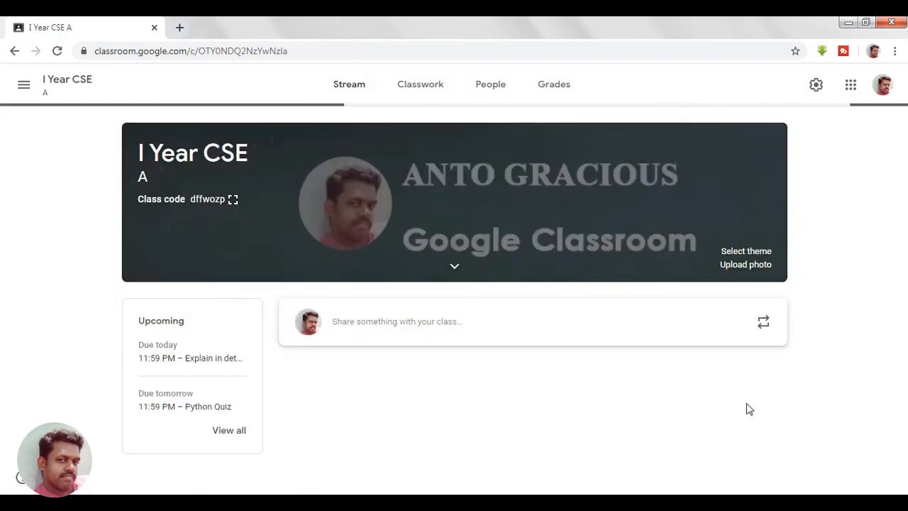